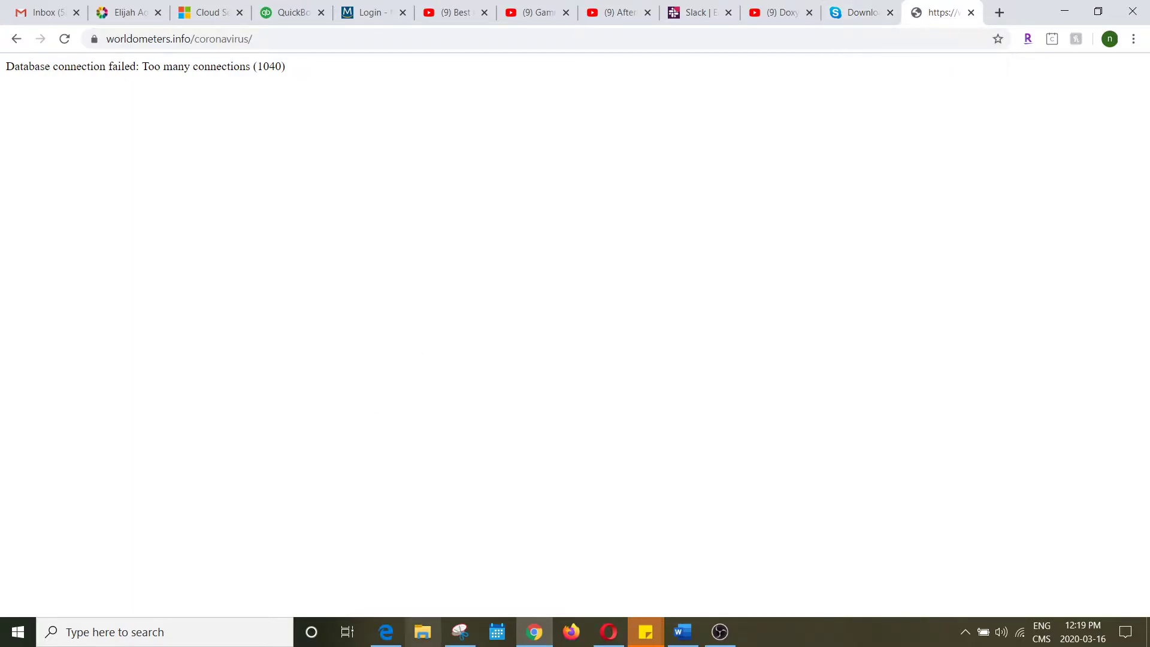
# - Check the appointment booking page in Edge, return to Chrome and close the worldometers coronavirus page
pyautogui.click(382, 633)
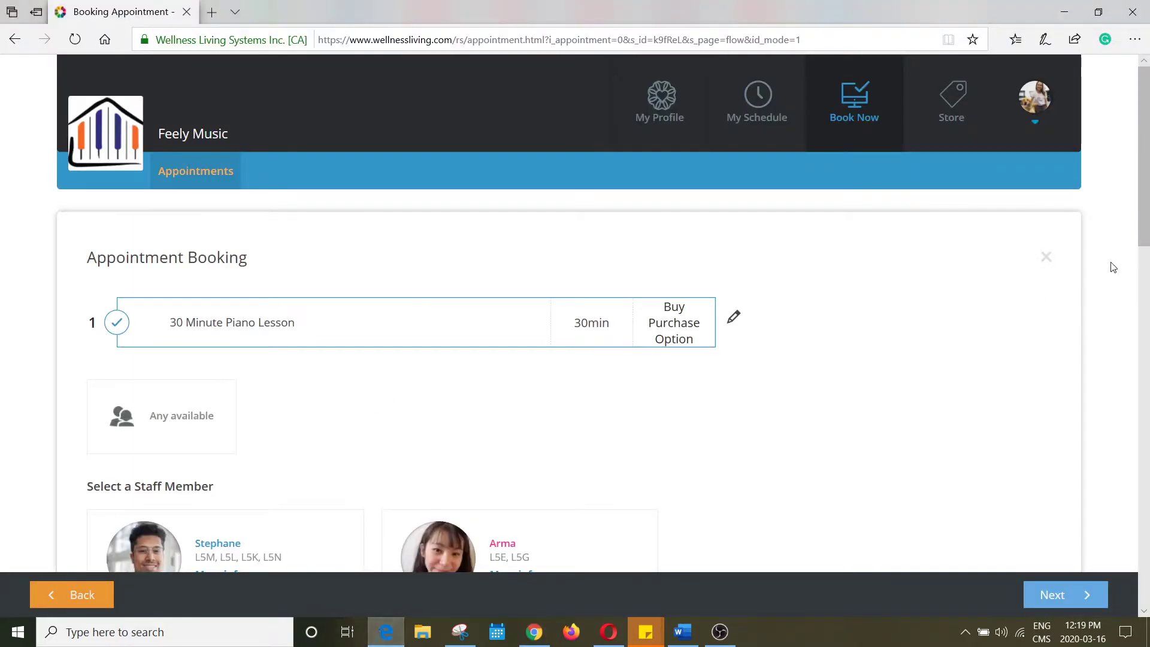
pyautogui.click(535, 632)
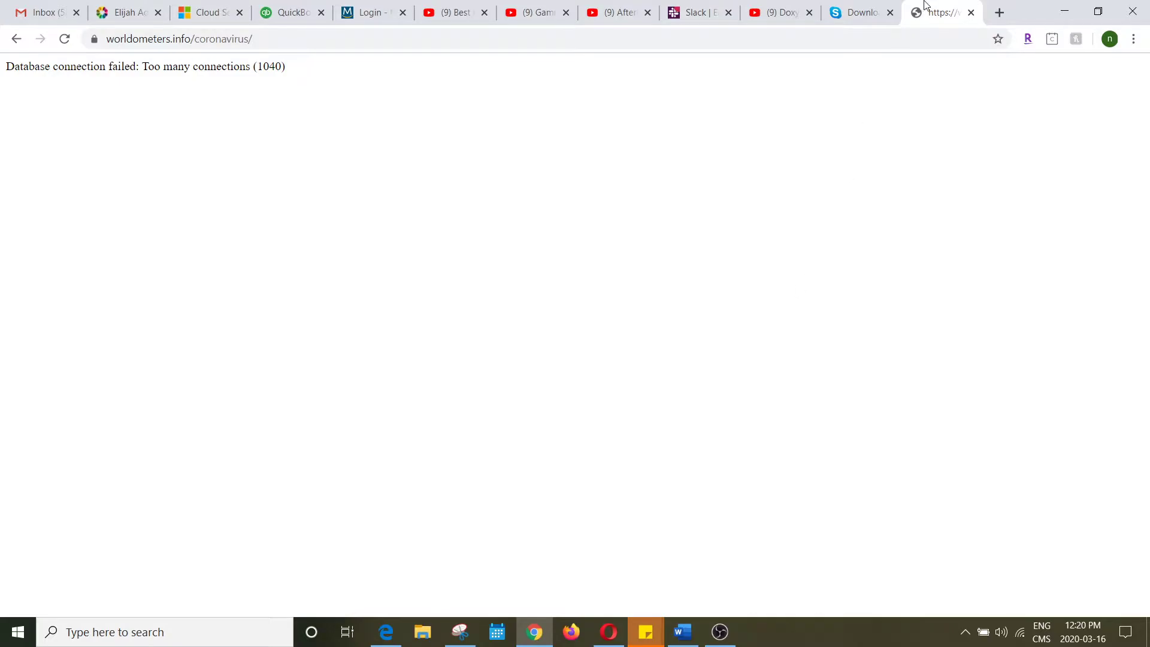
pyautogui.click(971, 12)
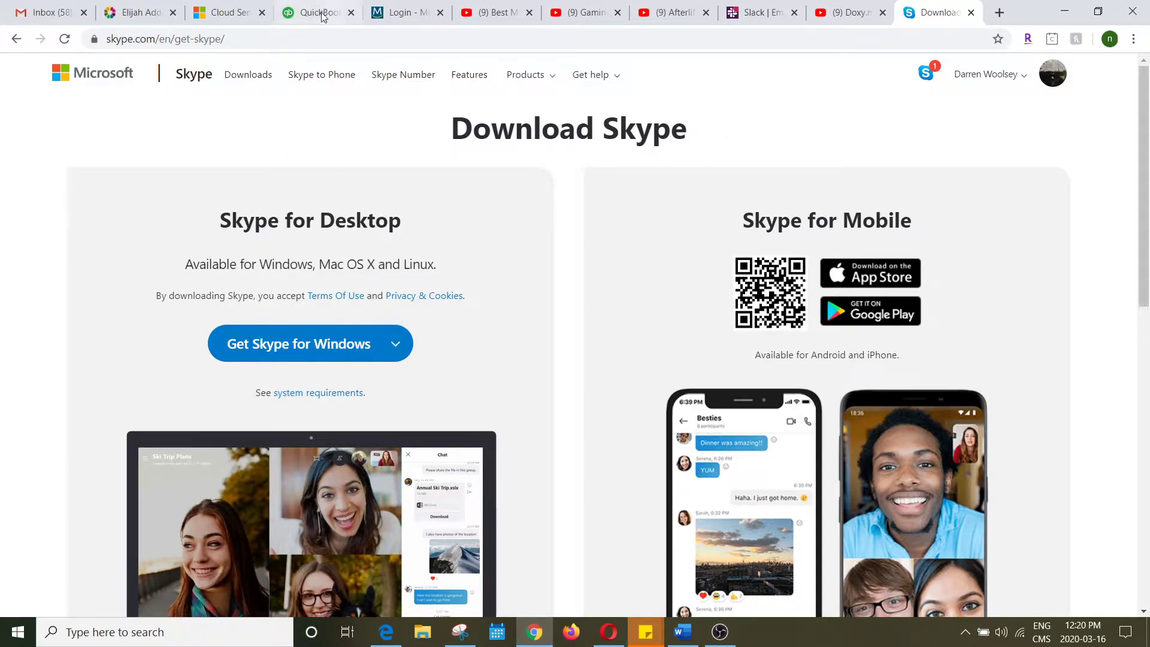
# - Find the official Skype download page by searching the web for "download skype" and check which desktop versions are offered
pyautogui.click(280, 39)
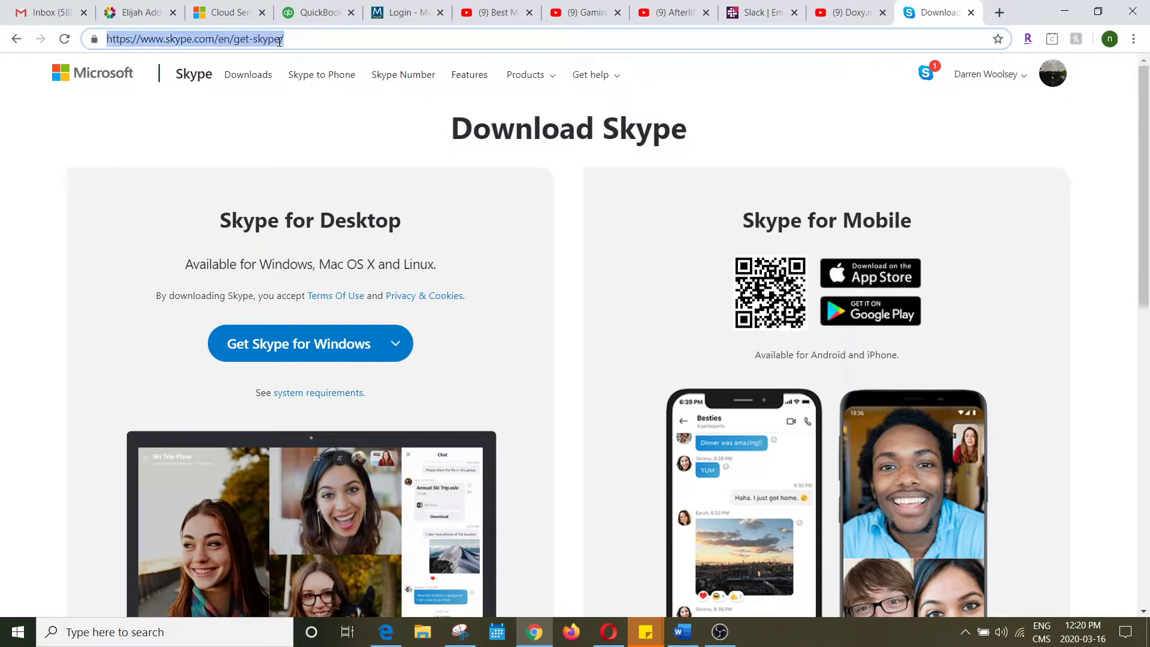
pyautogui.press('BackSpace')
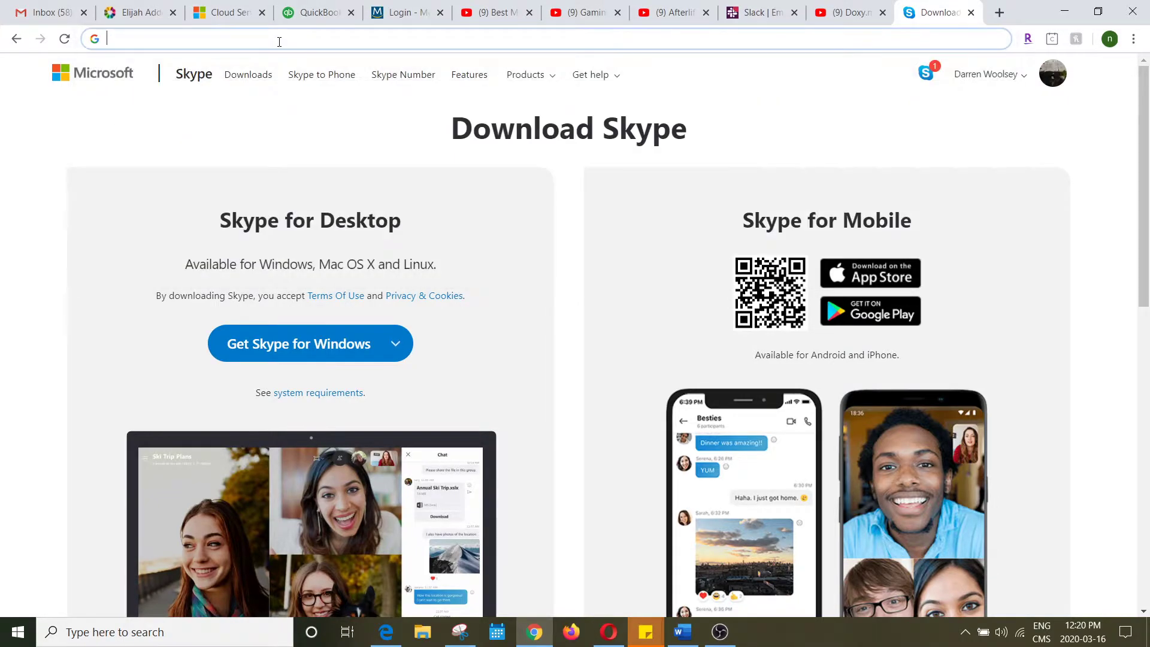
pyautogui.write('download skype')
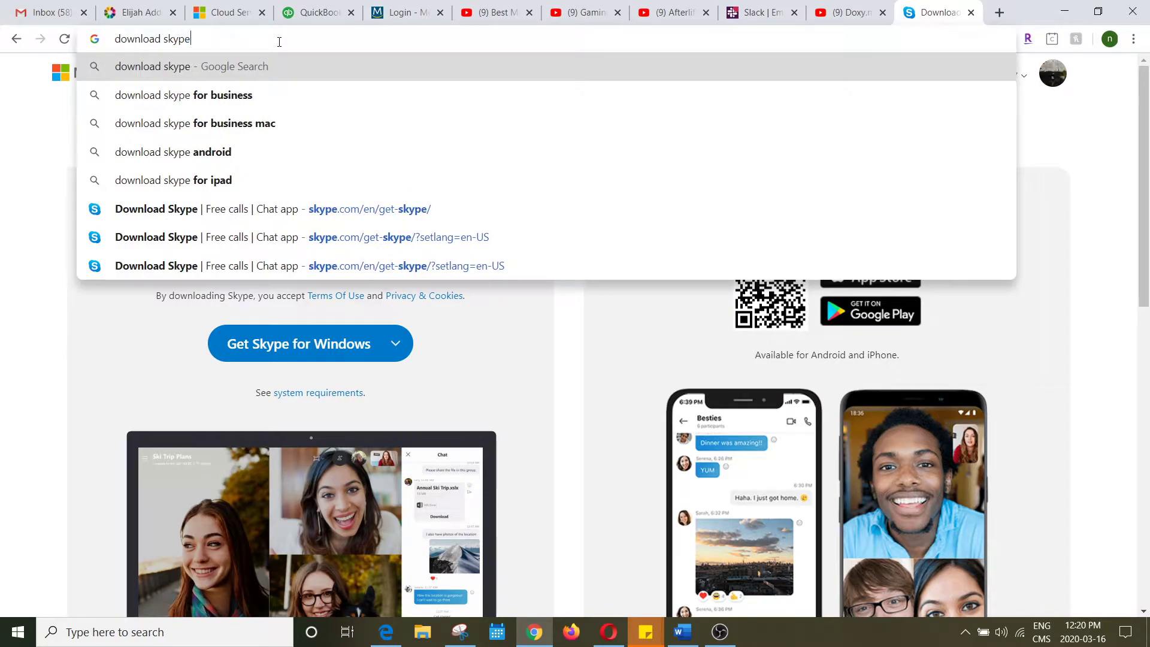
pyautogui.press('Return')
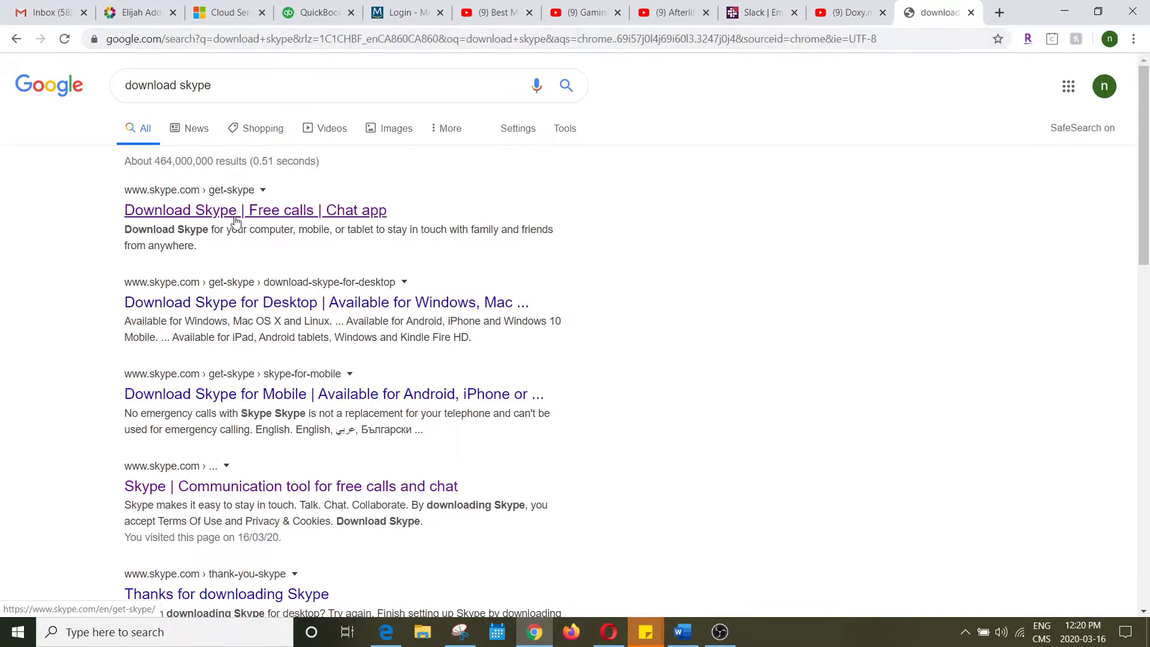
pyautogui.click(234, 213)
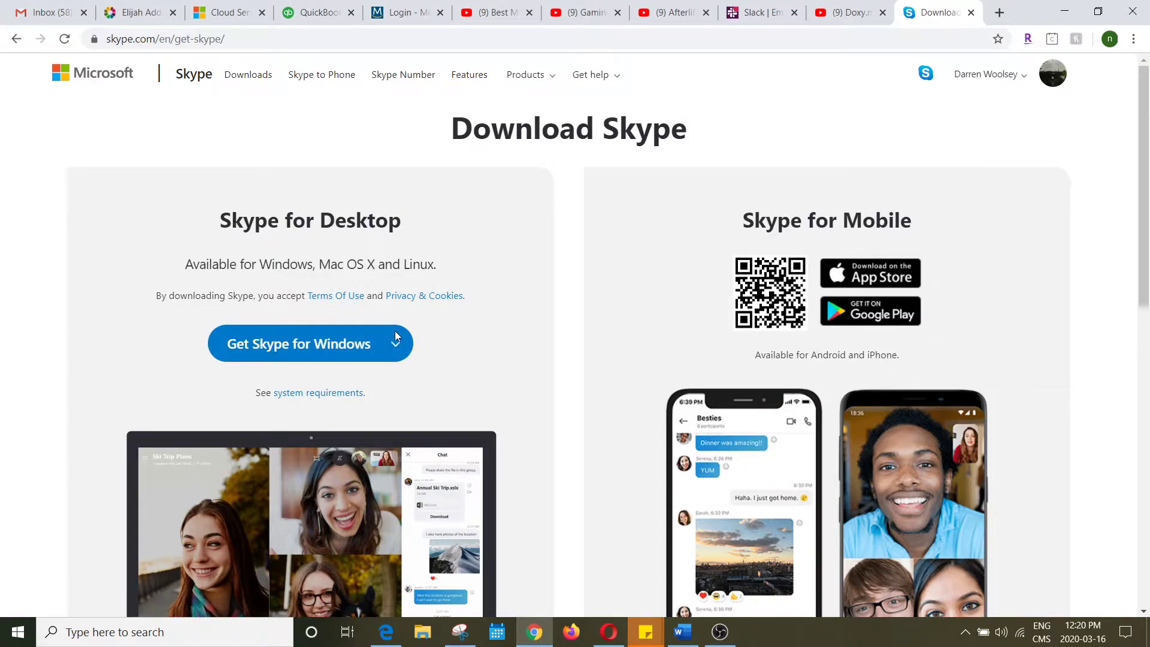
pyautogui.click(395, 343)
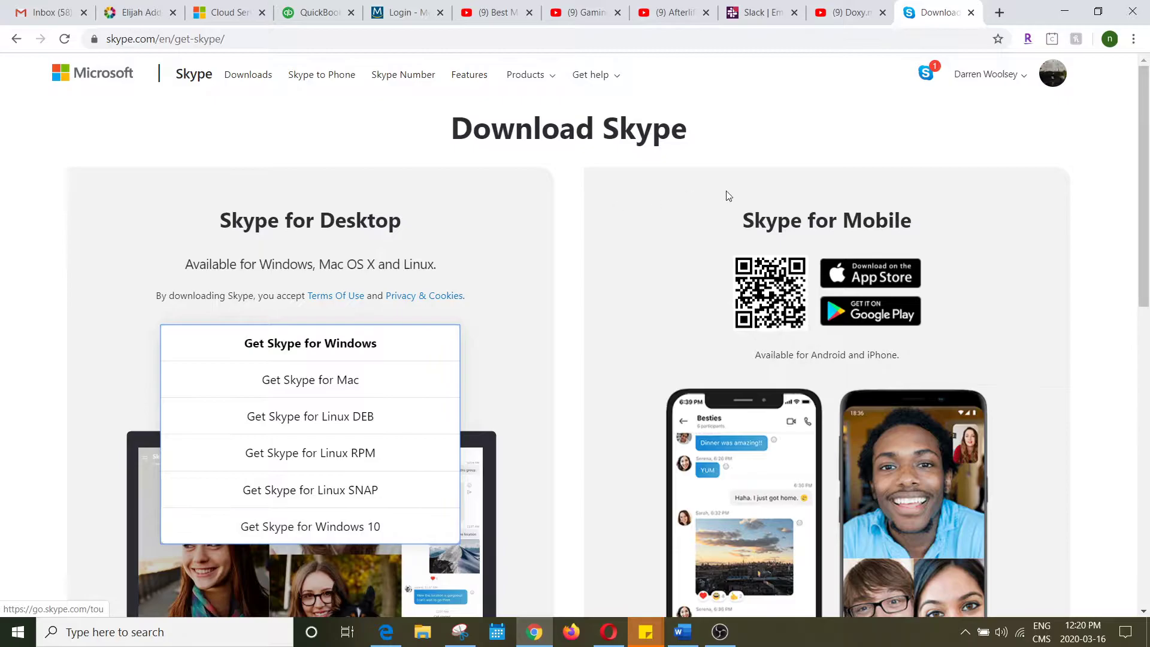
pyautogui.click(751, 118)
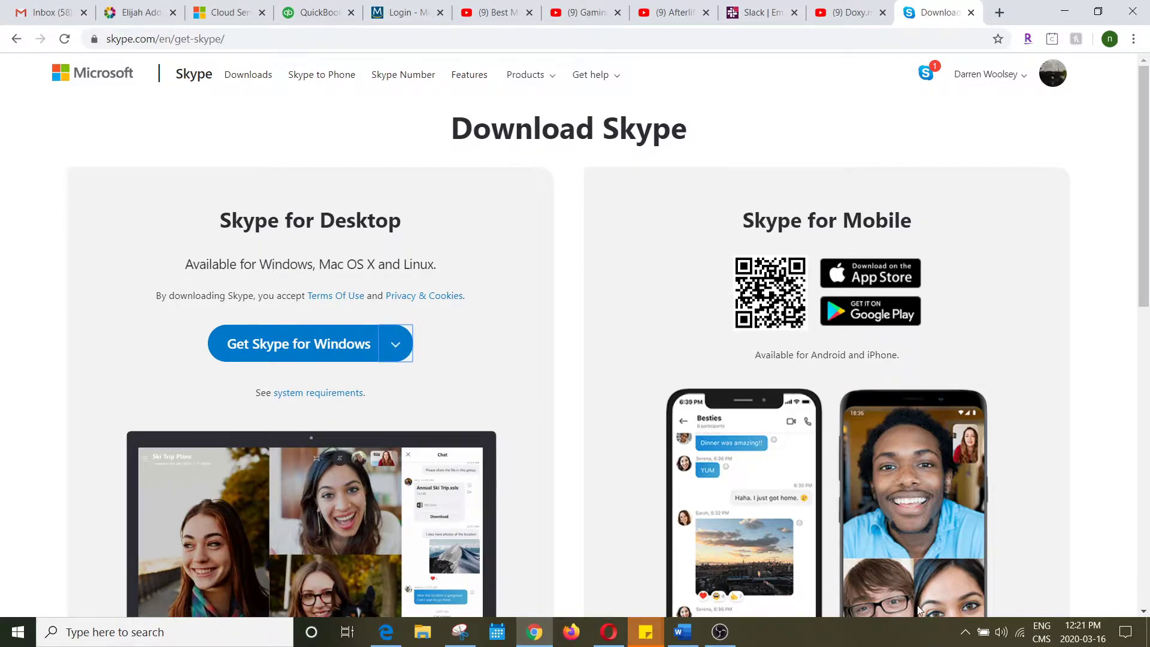
# - Launch the Skype desktop app, create a Meet Now call and copy its invite link
pyautogui.click(105, 635)
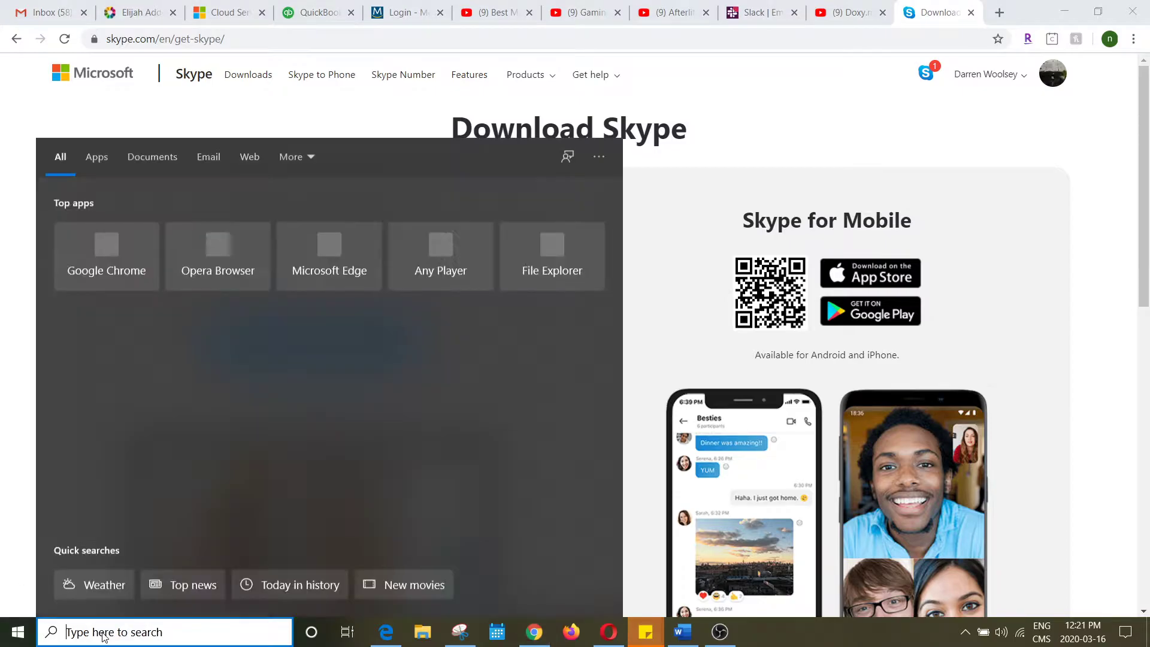
pyautogui.write('skype')
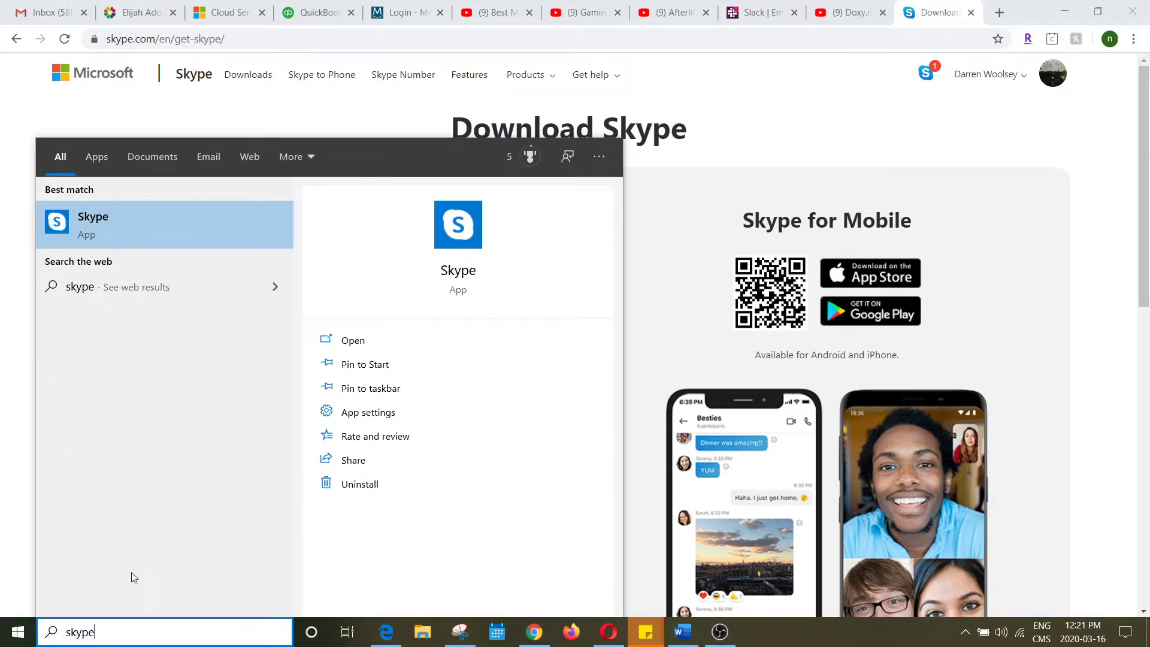
pyautogui.click(149, 236)
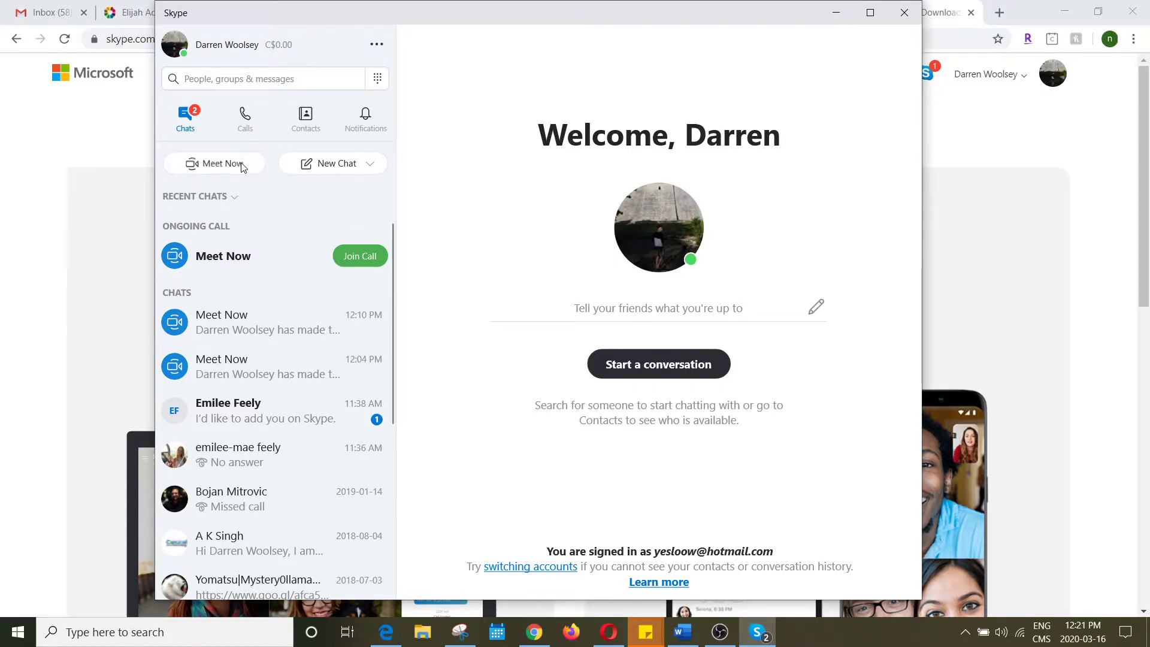
pyautogui.click(241, 164)
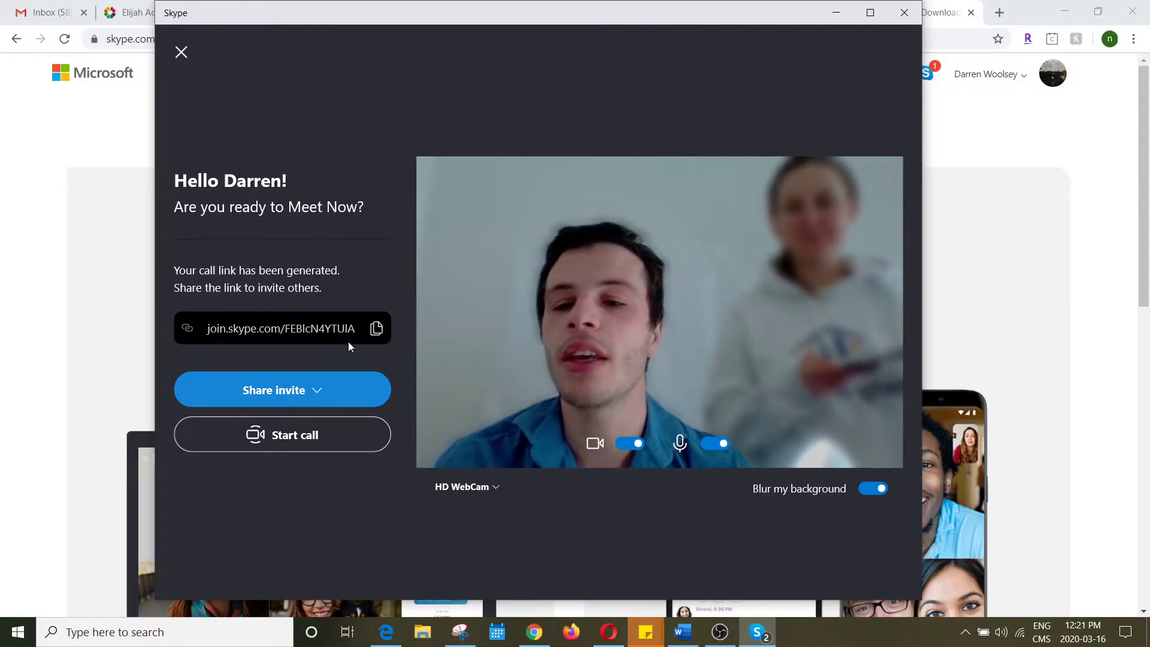
pyautogui.click(314, 390)
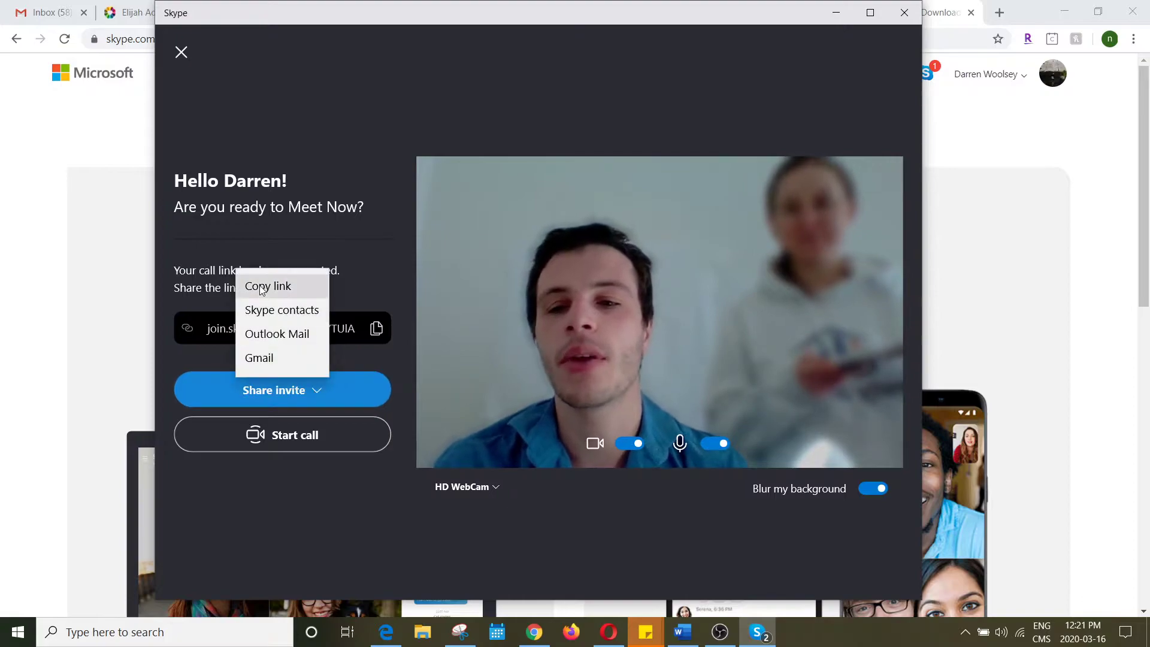
pyautogui.click(262, 287)
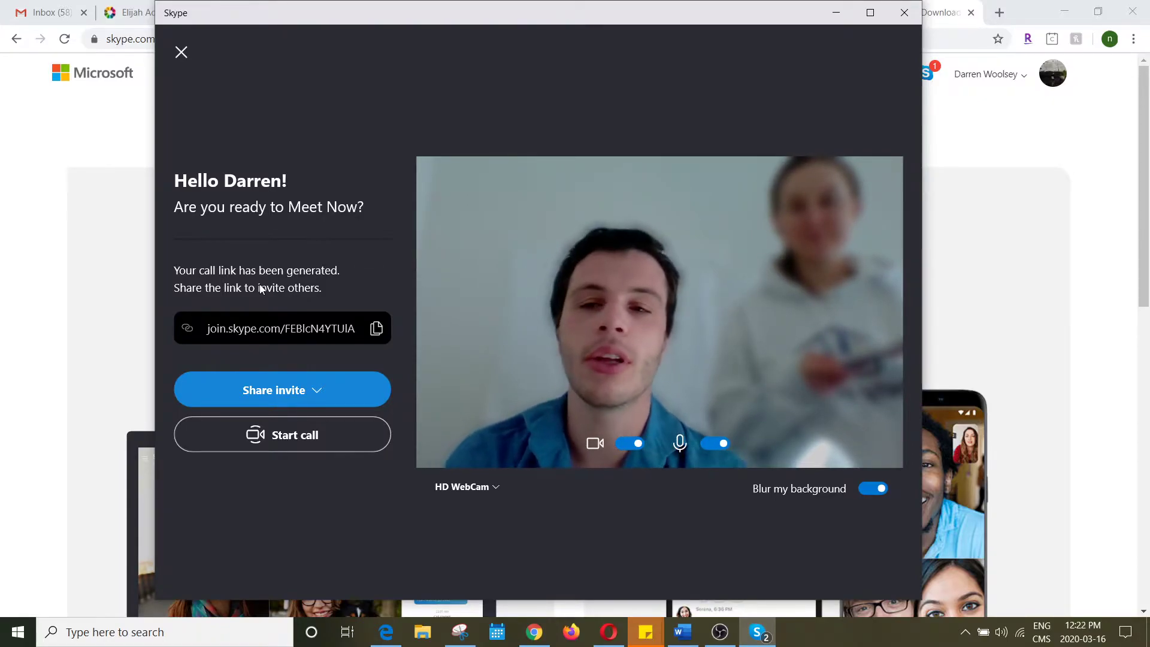
pyautogui.click(997, 15)
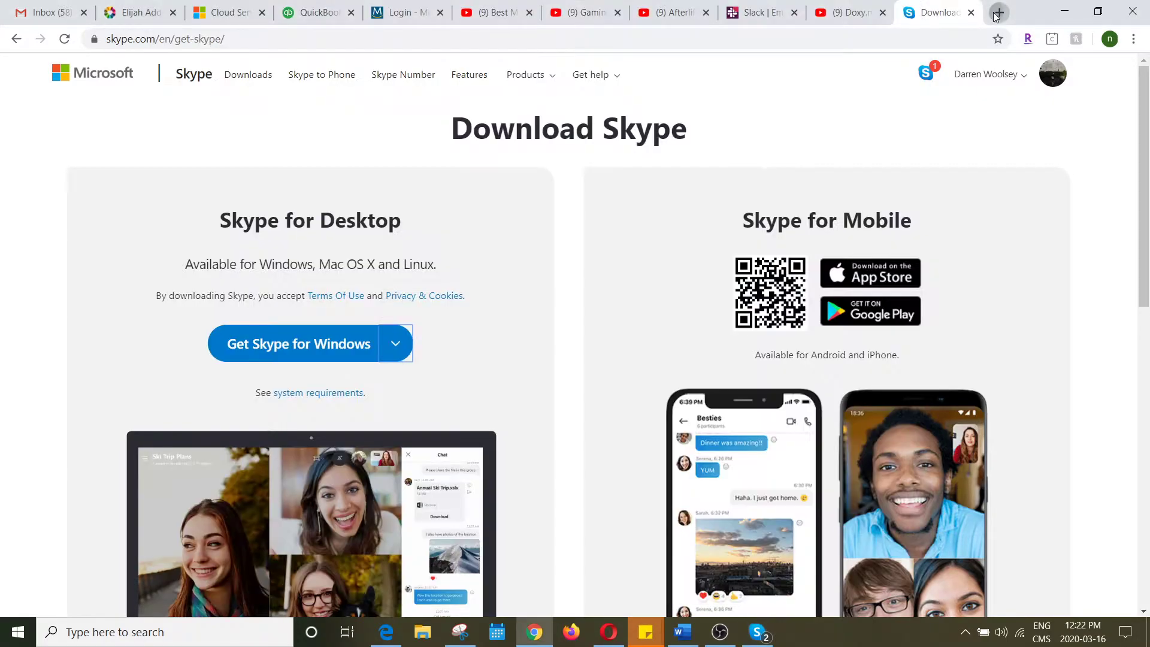
pyautogui.click(998, 12)
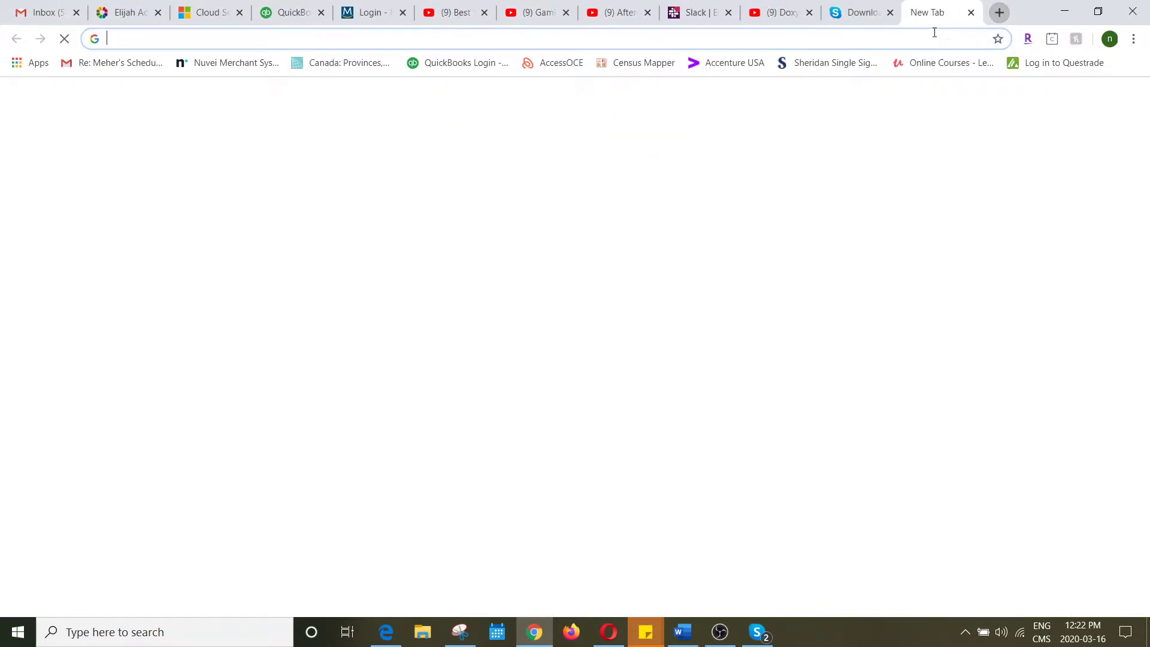
pyautogui.click(971, 13)
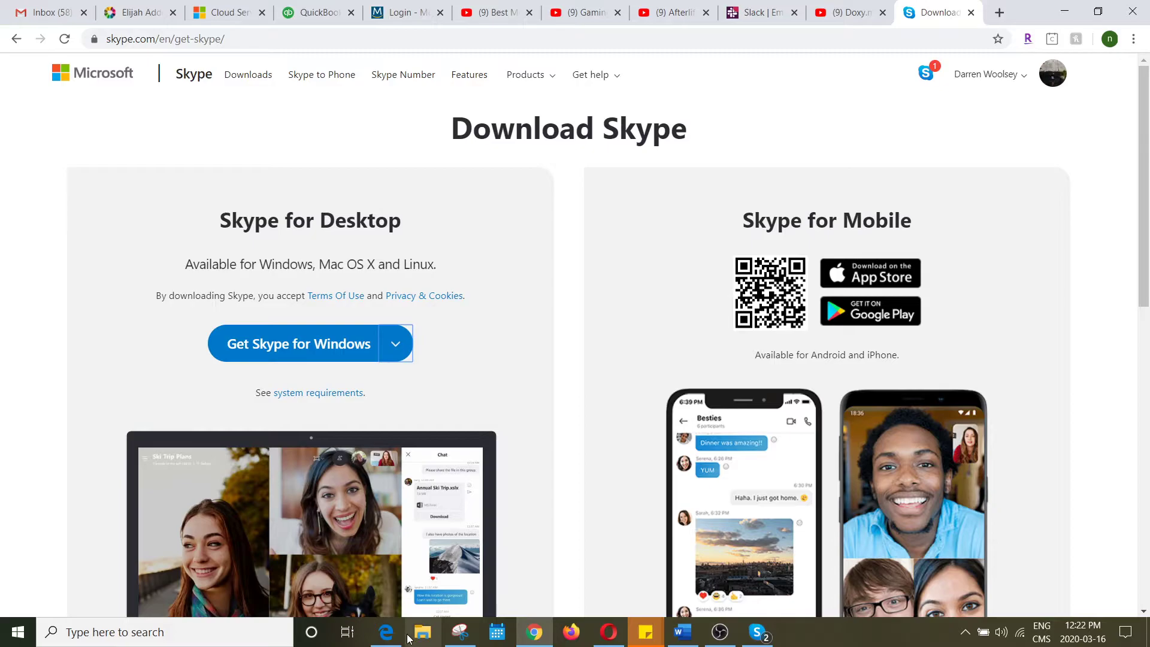
# - Bring up the booking site in Edge, copy the Meet Now invite link again from Skype and minimize Skype
pyautogui.click(384, 634)
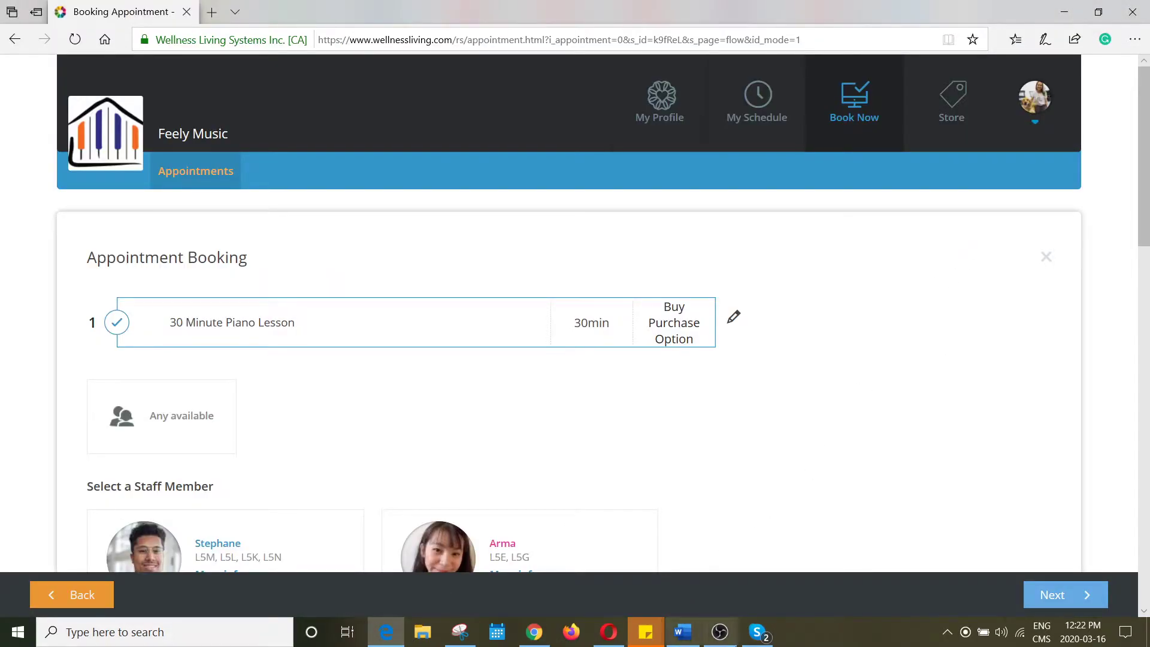
pyautogui.click(757, 632)
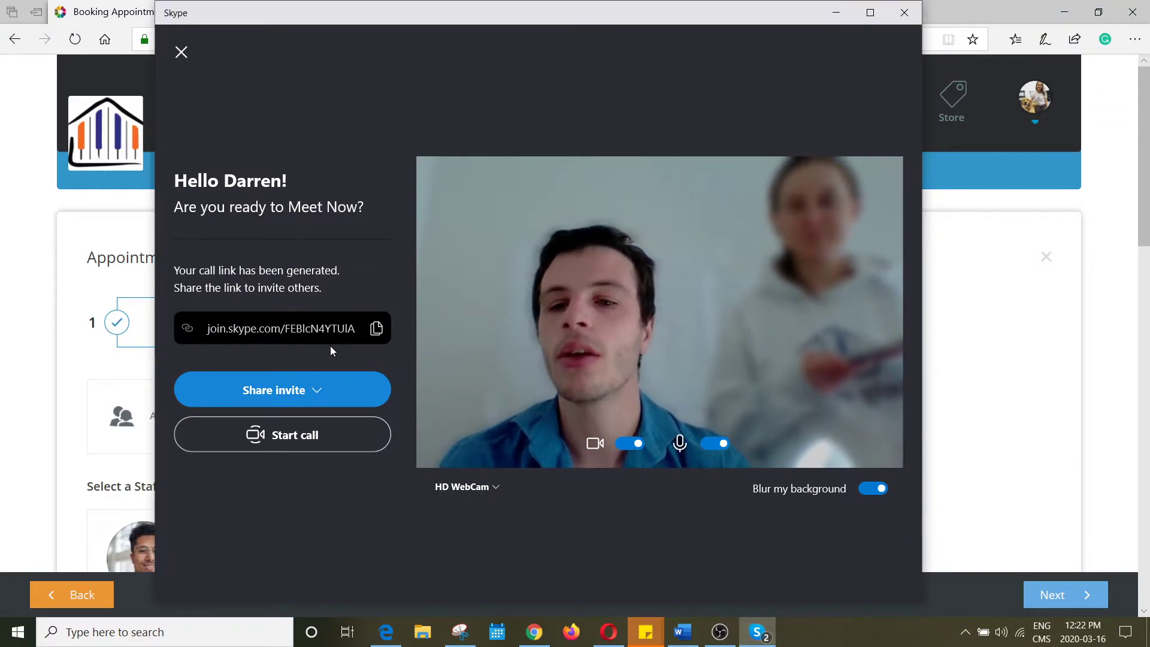
pyautogui.click(306, 390)
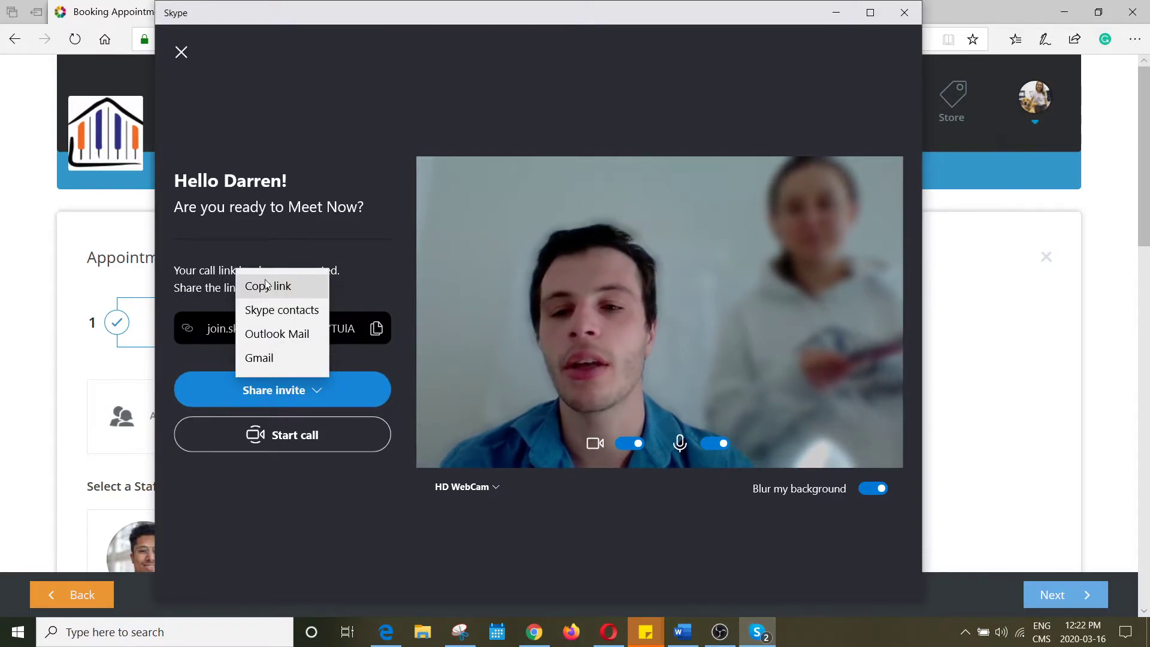
pyautogui.click(265, 285)
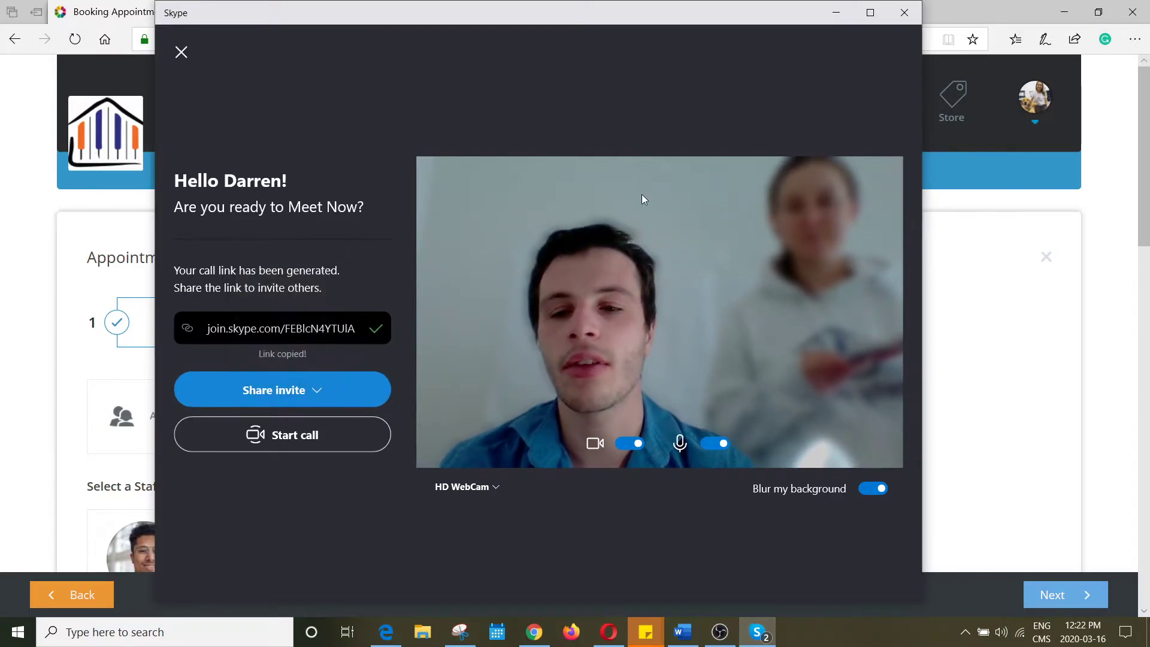
pyautogui.click(835, 14)
# - Switch the booking site to the staff view and open the signed-in instructor's staff profile
pyautogui.click(1041, 101)
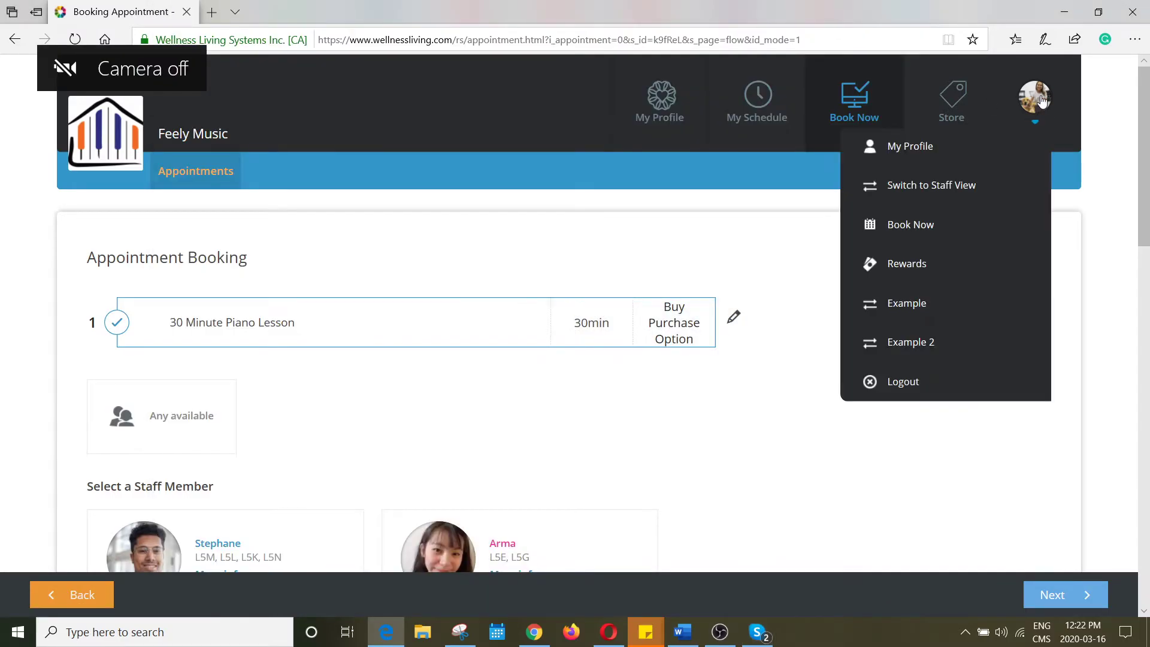
pyautogui.click(961, 187)
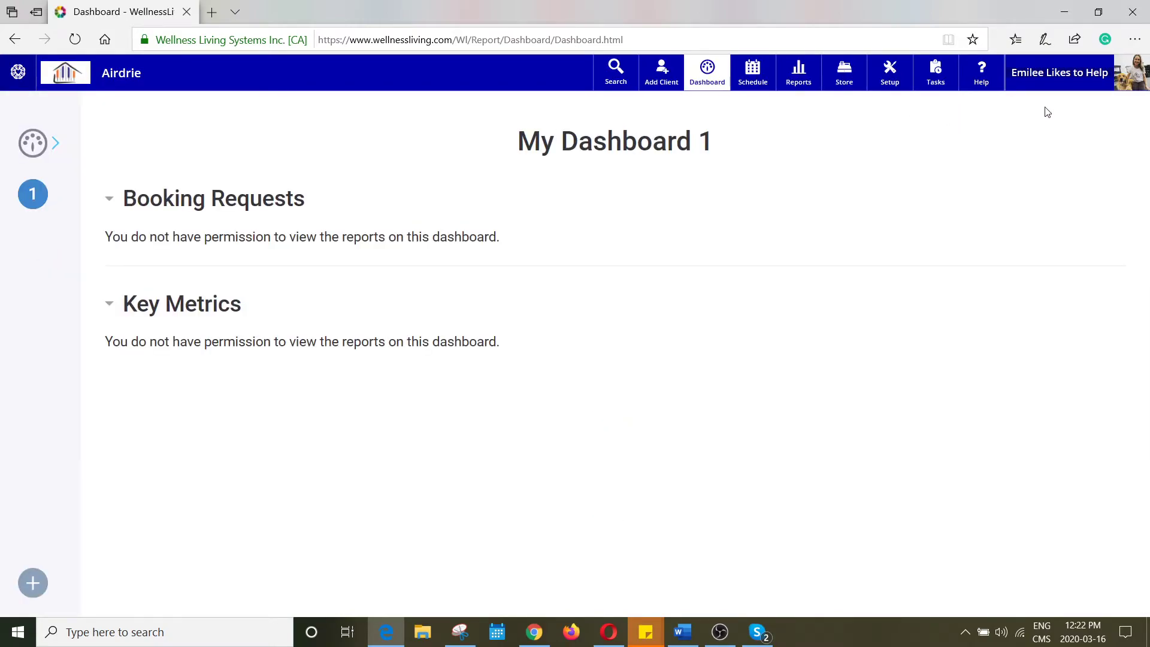
pyautogui.click(1070, 88)
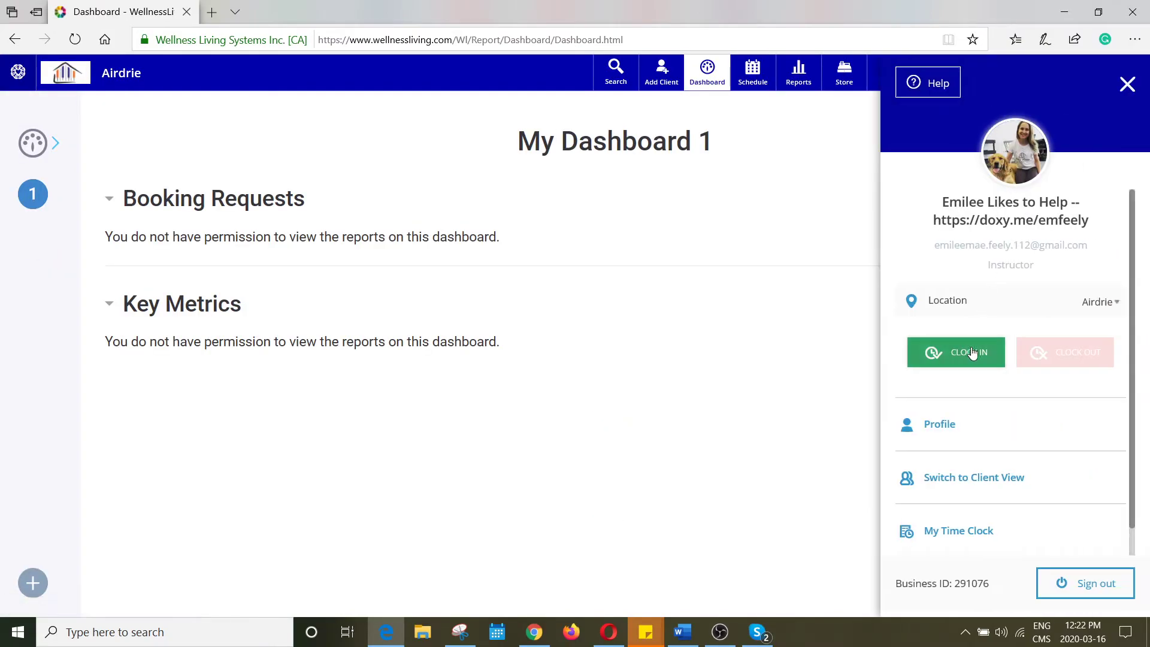
pyautogui.click(945, 426)
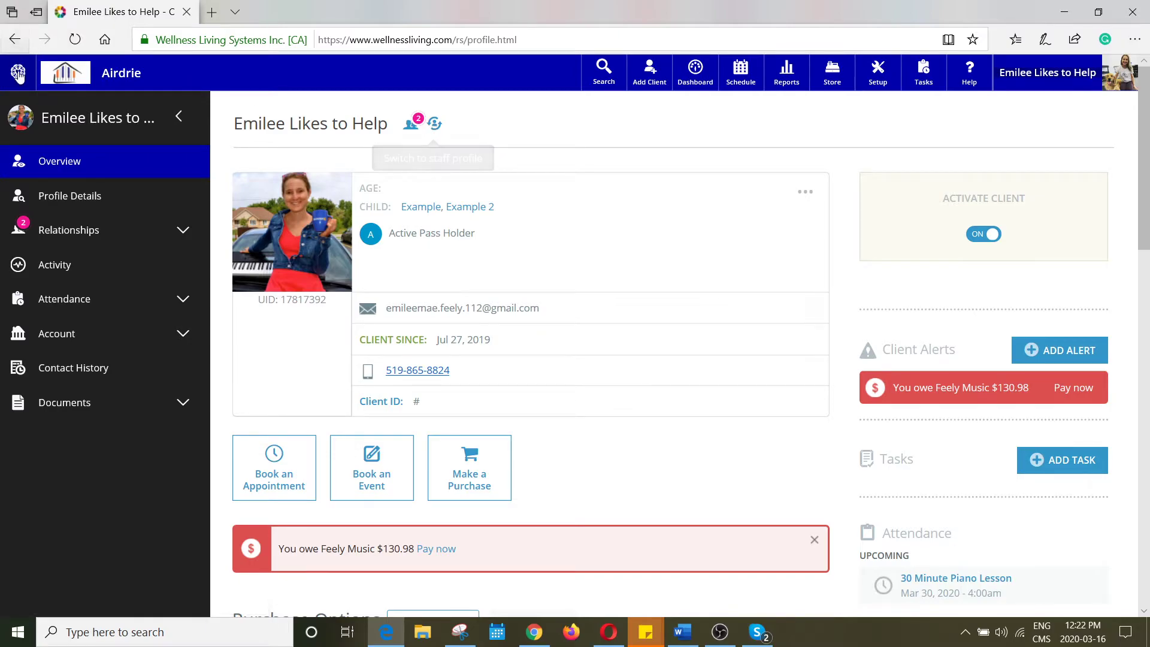
pyautogui.click(18, 73)
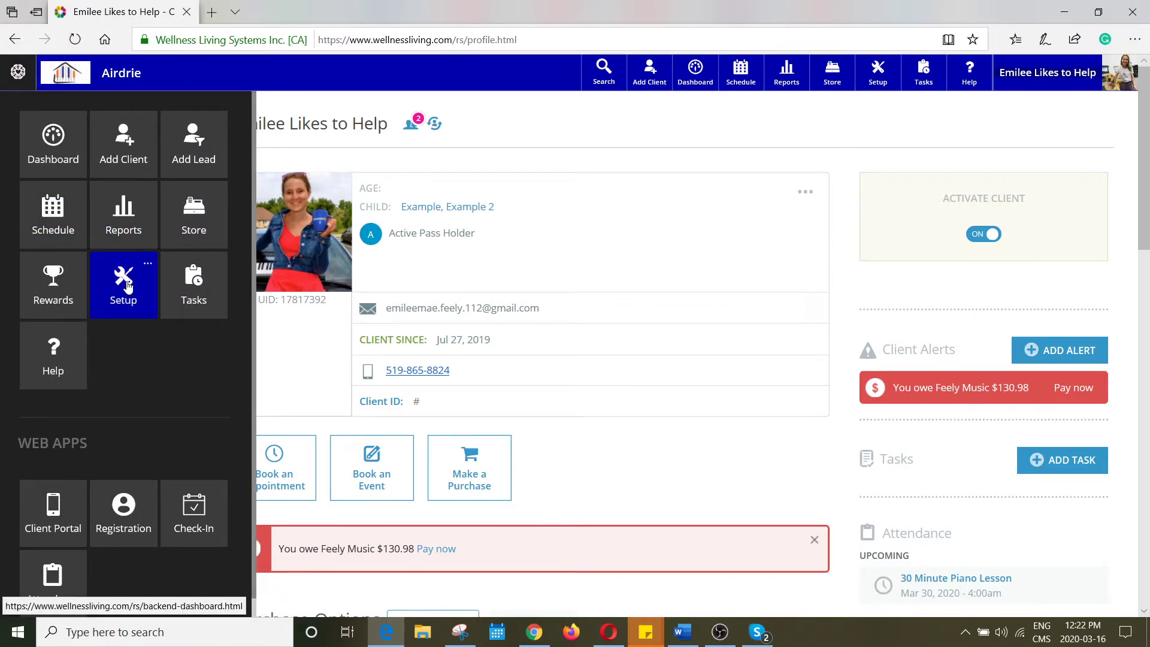
pyautogui.click(18, 74)
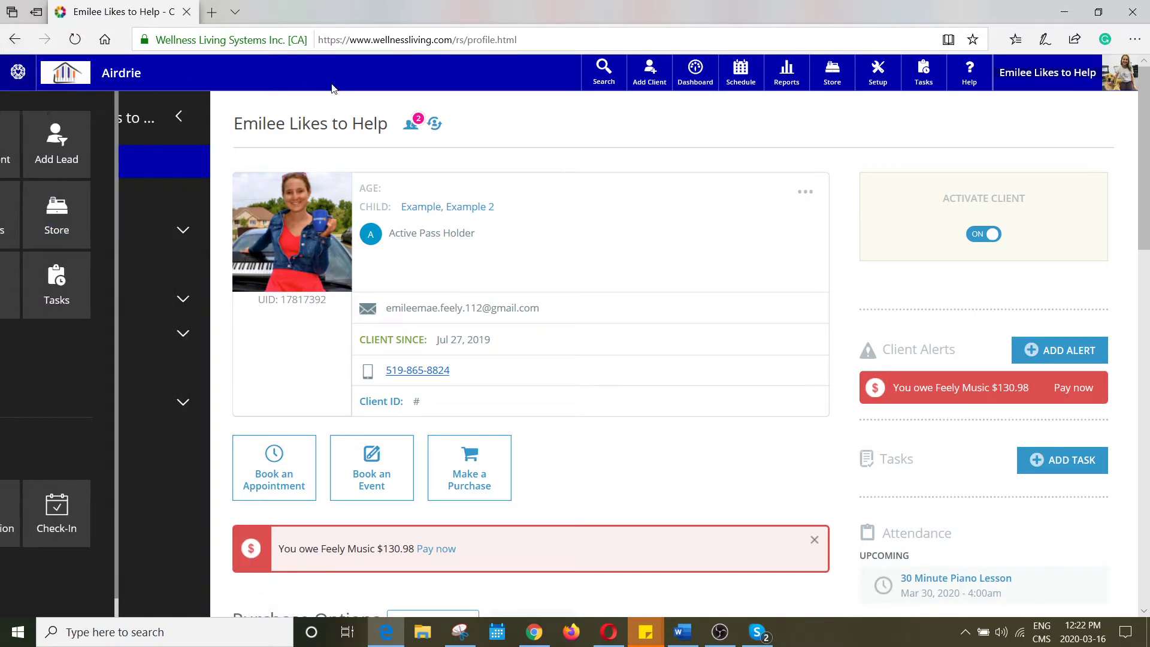
pyautogui.click(437, 133)
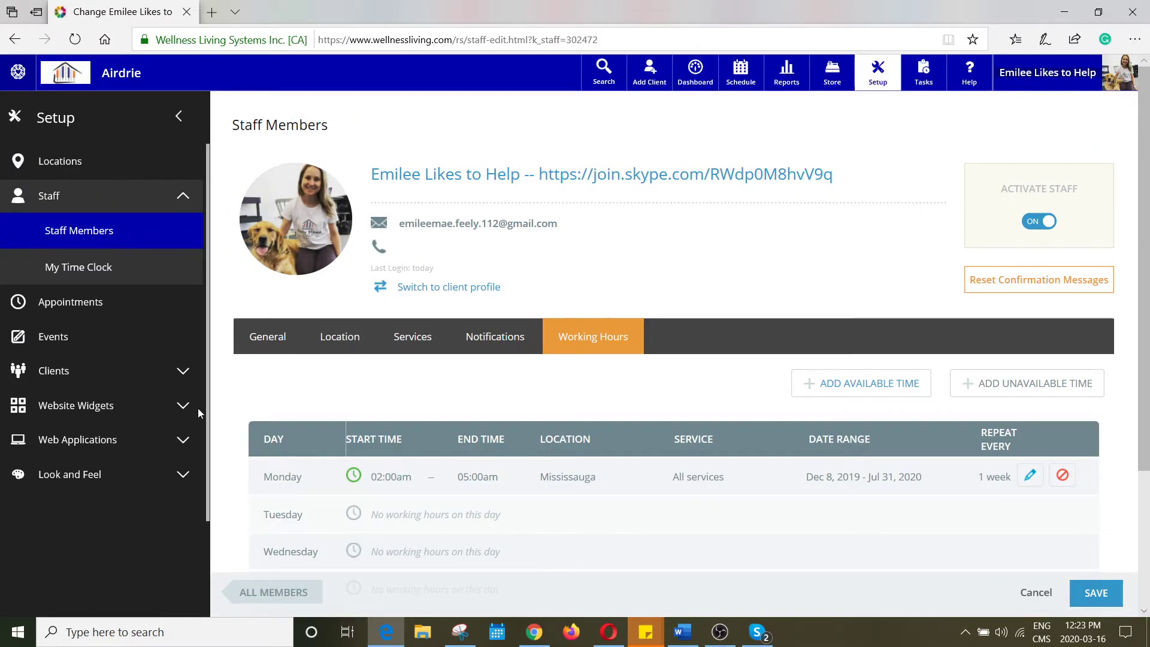
# - In the staff profile's general details, replace the Skype link in the First Name with "--" and the copied Meet Now link
pyautogui.click(258, 342)
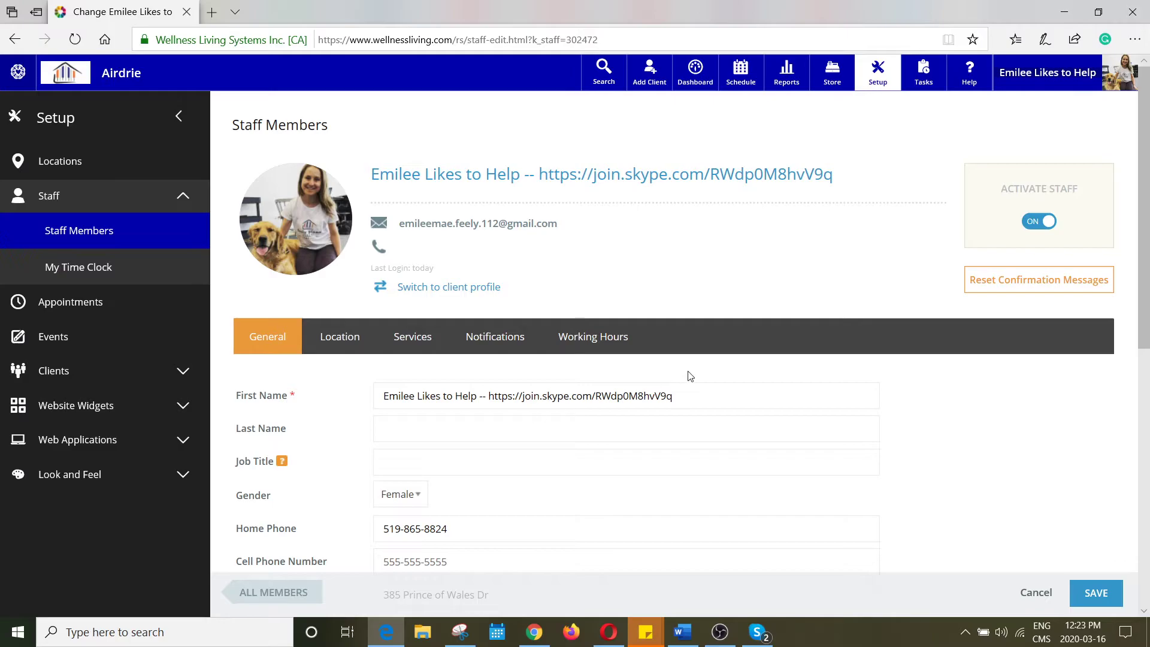
pyautogui.moveTo(677, 397); pyautogui.dragTo(492, 399)
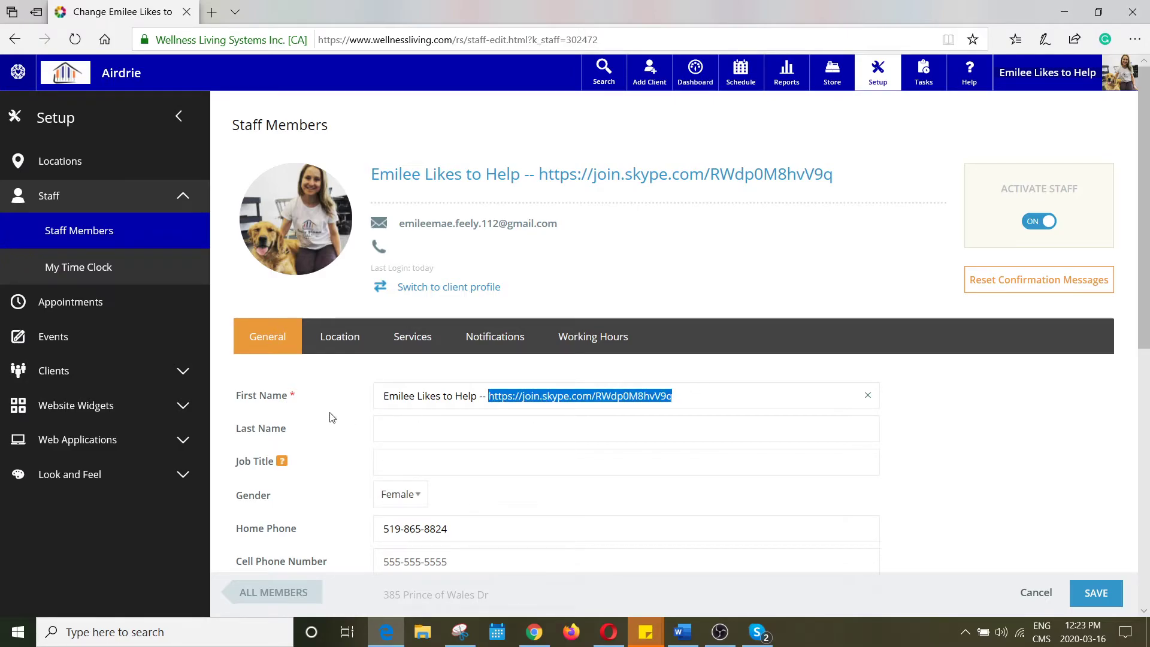
pyautogui.click(491, 399)
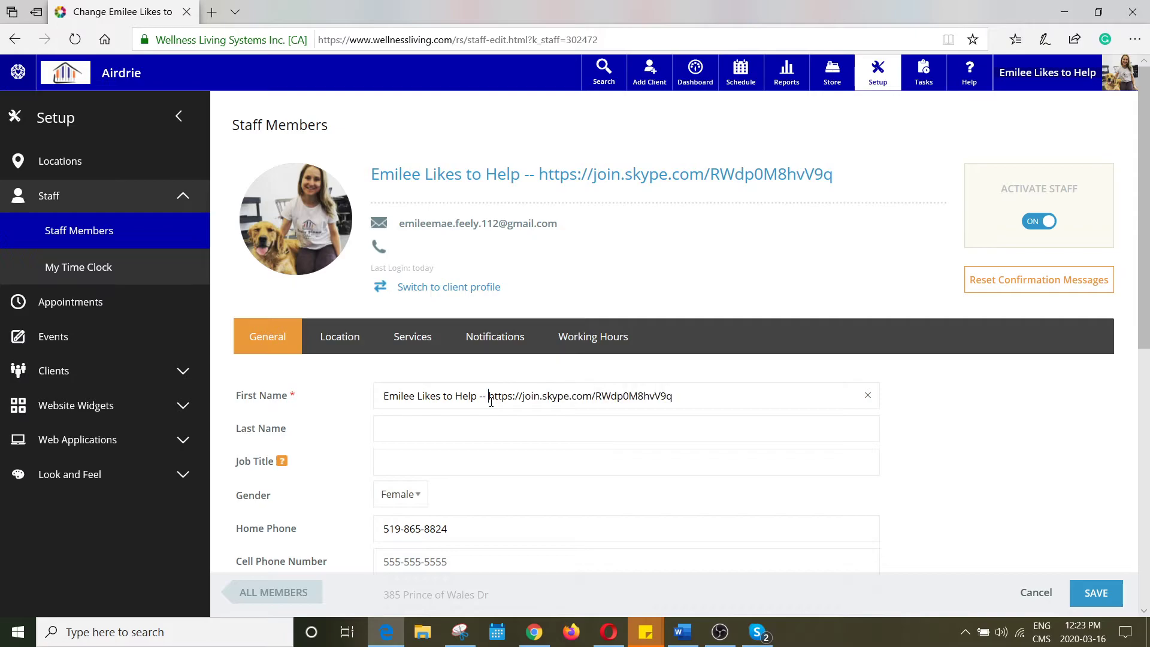
pyautogui.moveTo(686, 396); pyautogui.dragTo(492, 403)
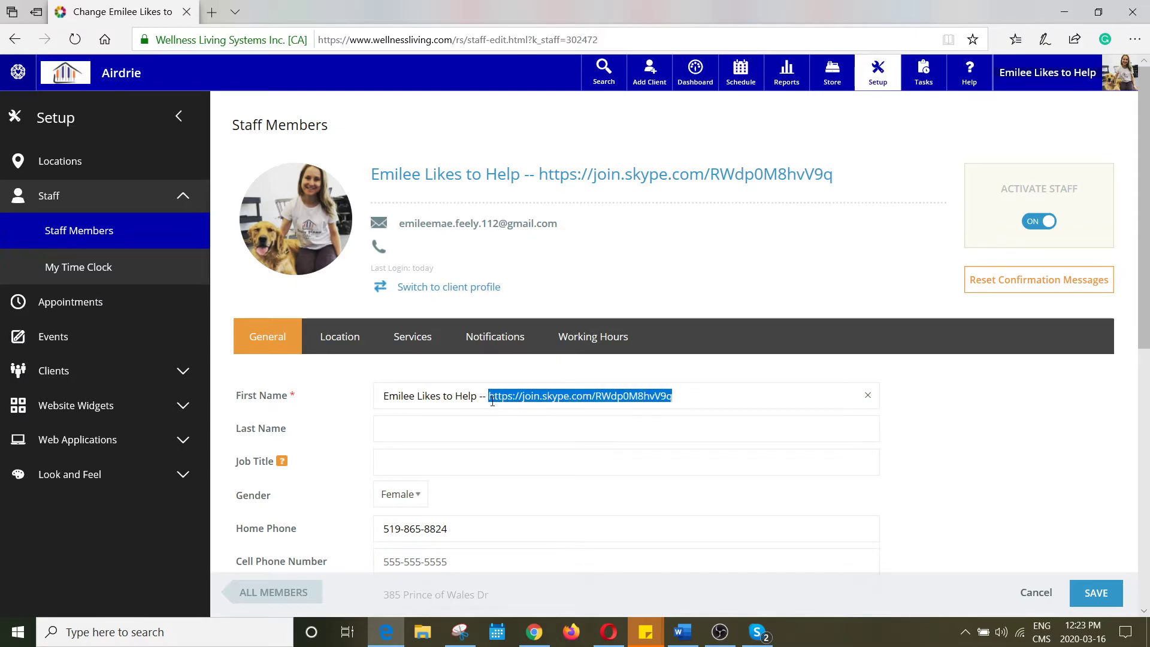
pyautogui.press('BackSpace')
pyautogui.press('BackSpace')
pyautogui.press('BackSpace')
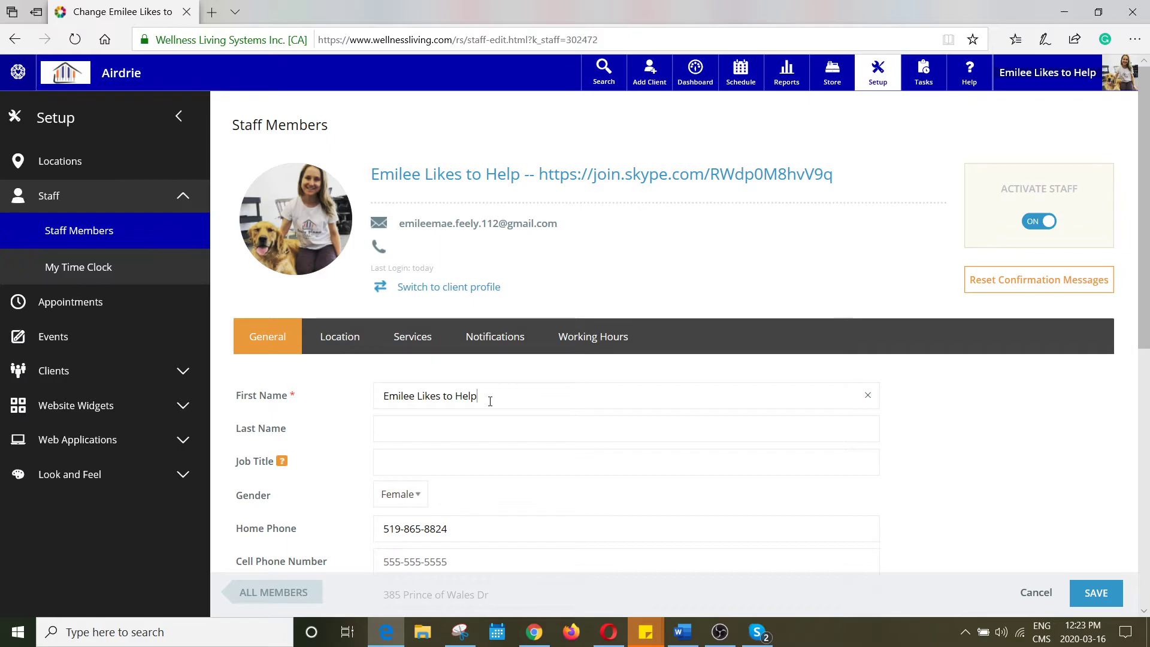
pyautogui.write('--')
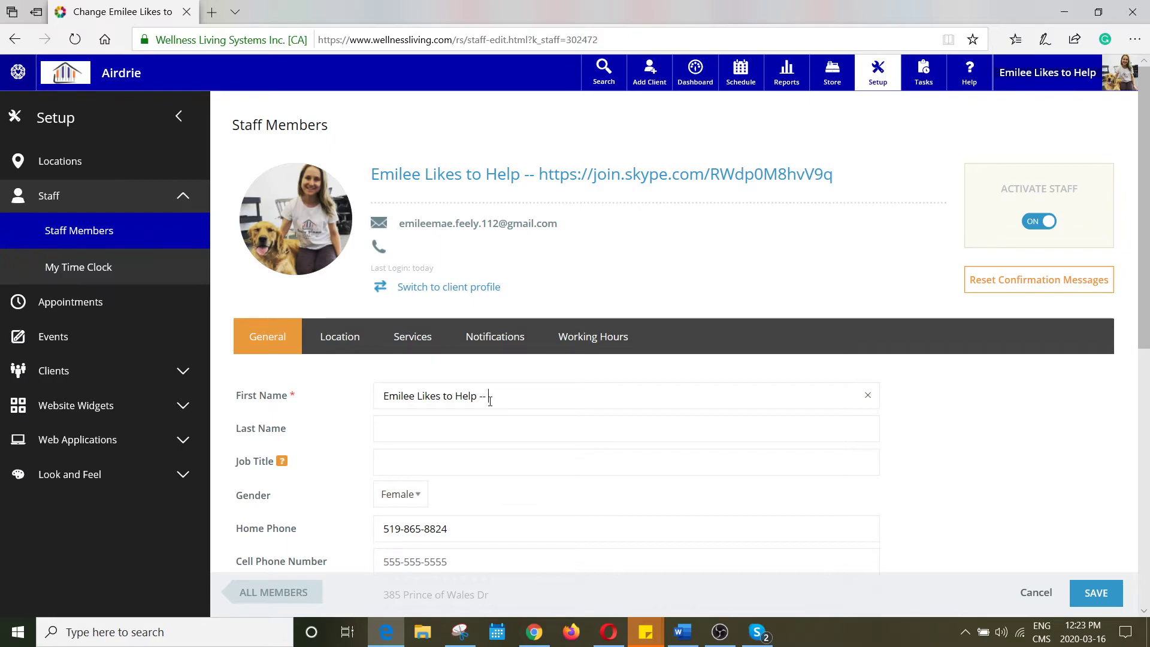
pyautogui.hotkey('ctrl', 'v')
# - Reword the Skype notice in the Public Biography to "only between March 18th and April 5th" and save the staff profile
pyautogui.scroll(-1, 1147, 261)
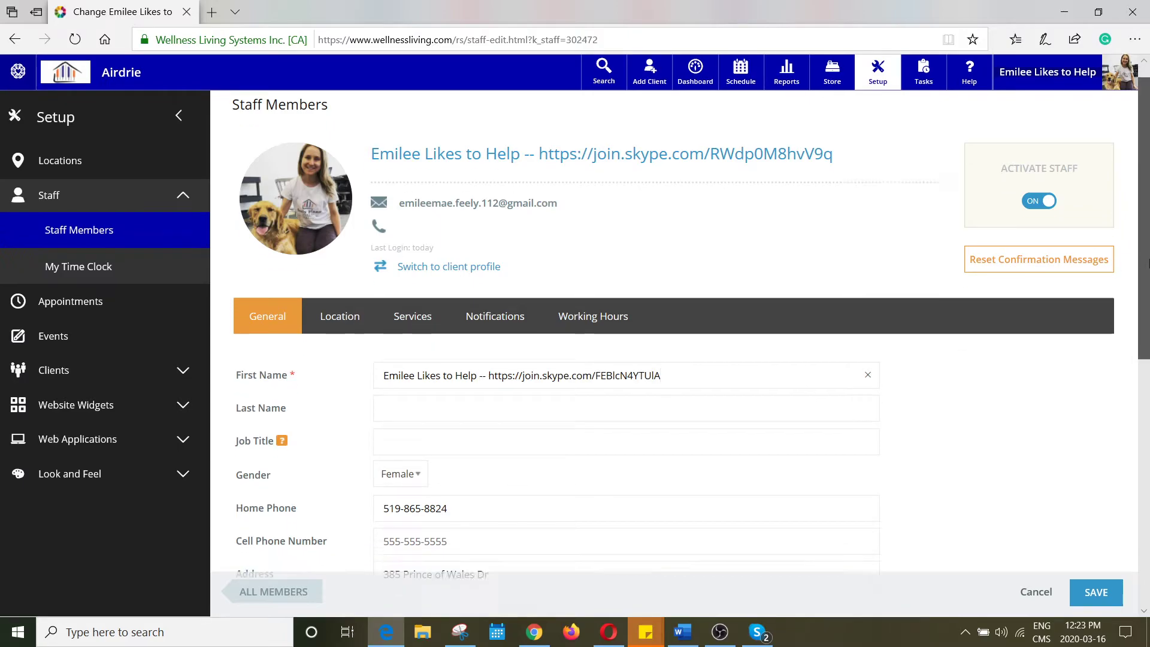
pyautogui.scroll(-2, 1148, 261)
pyautogui.scroll(-1, 1148, 255)
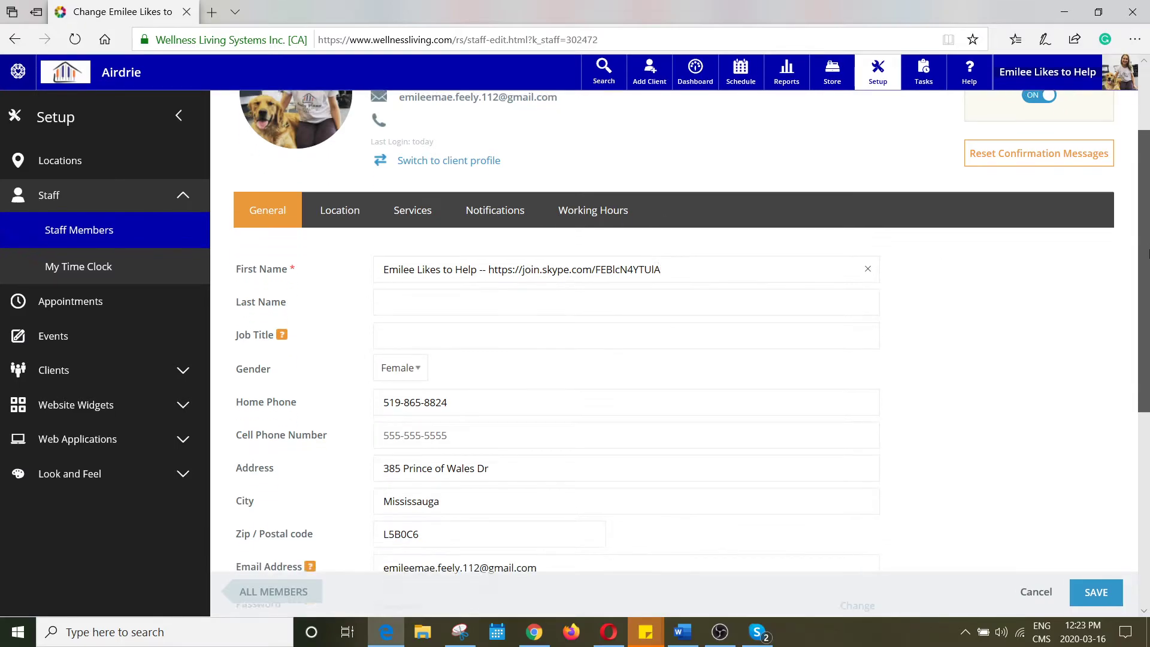
pyautogui.moveTo(1148, 255); pyautogui.dragTo(1147, 393)
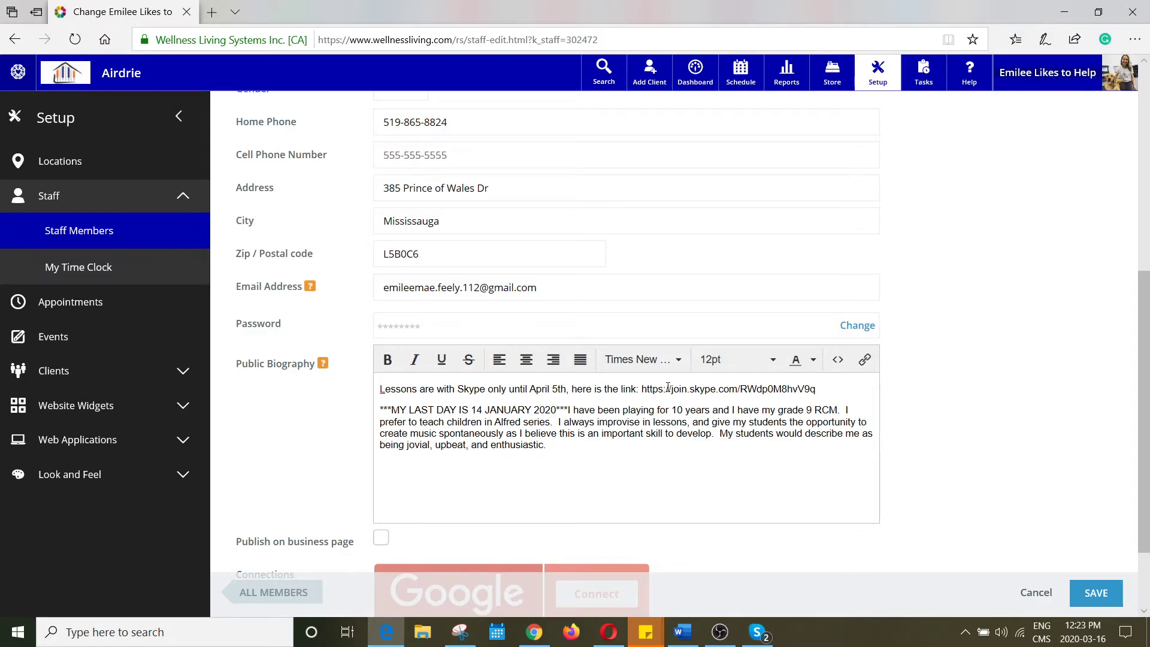
pyautogui.click(807, 390)
pyautogui.doubleClick(520, 389)
pyautogui.write('between M')
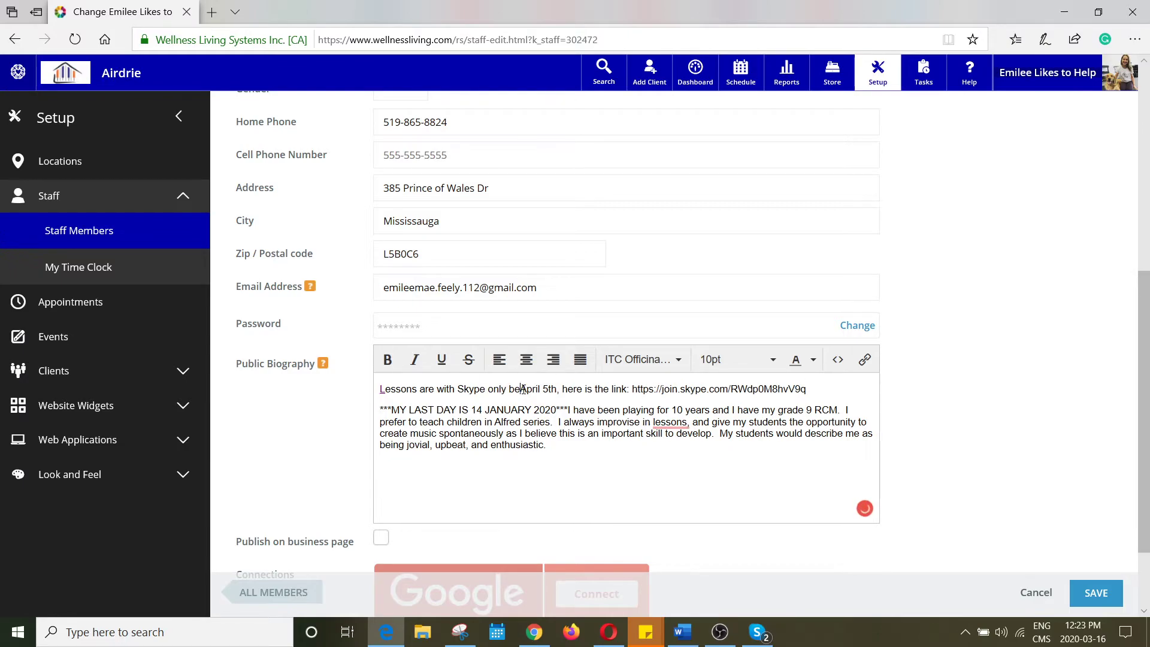
pyautogui.write('arch 18th ')
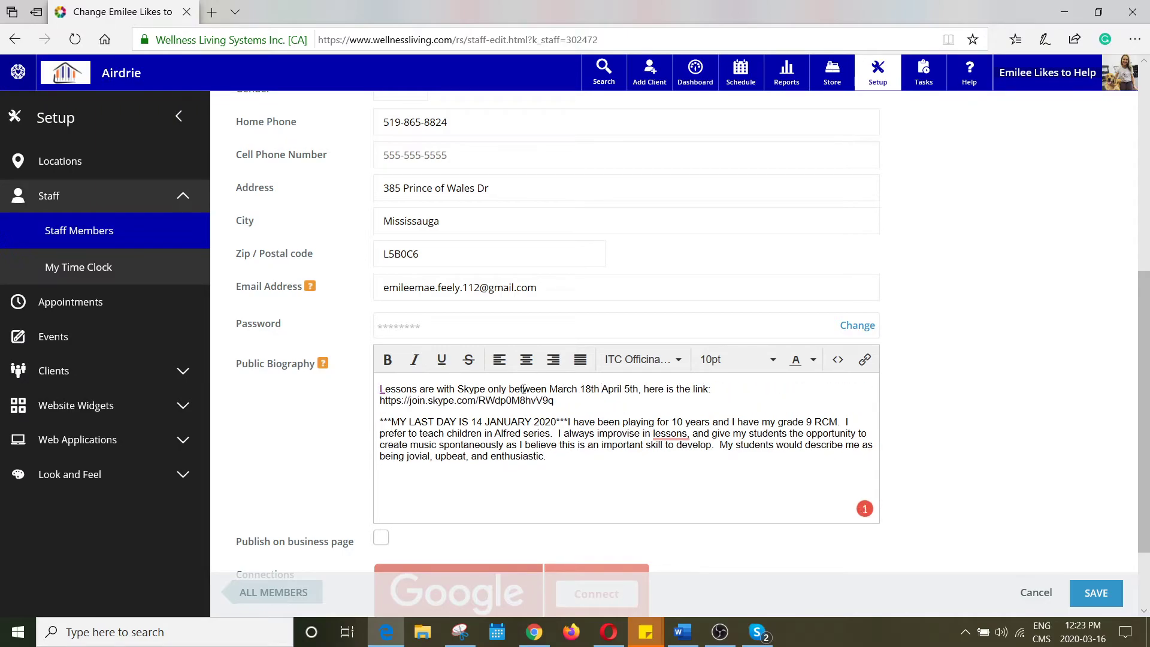
pyautogui.write('and')
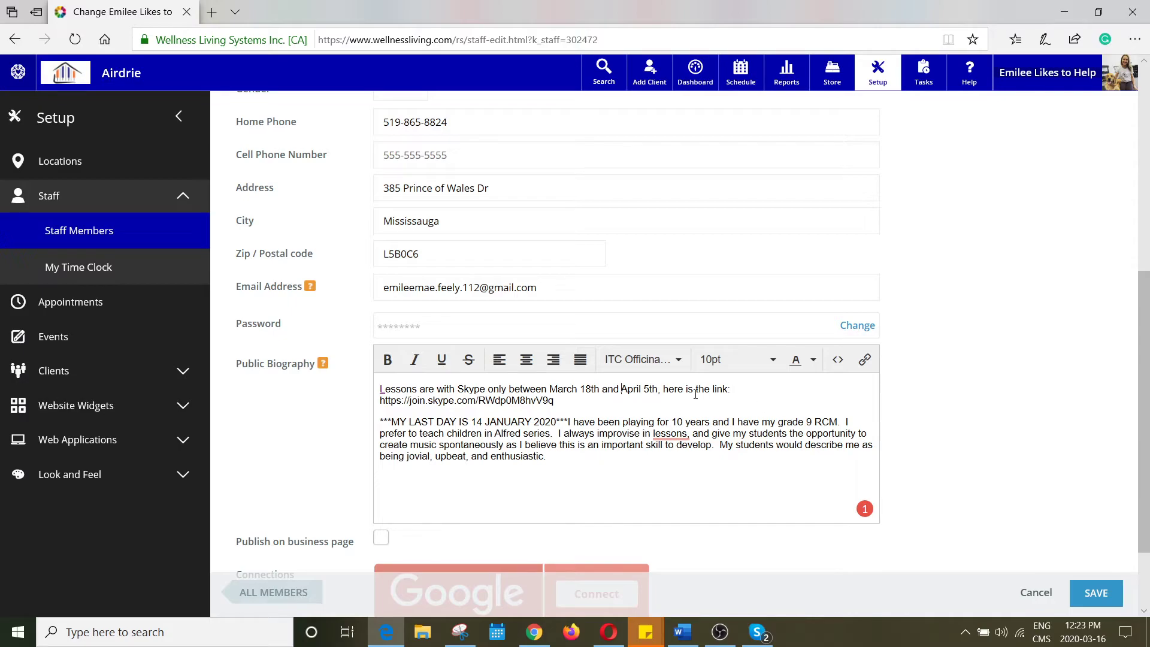
pyautogui.click(1095, 593)
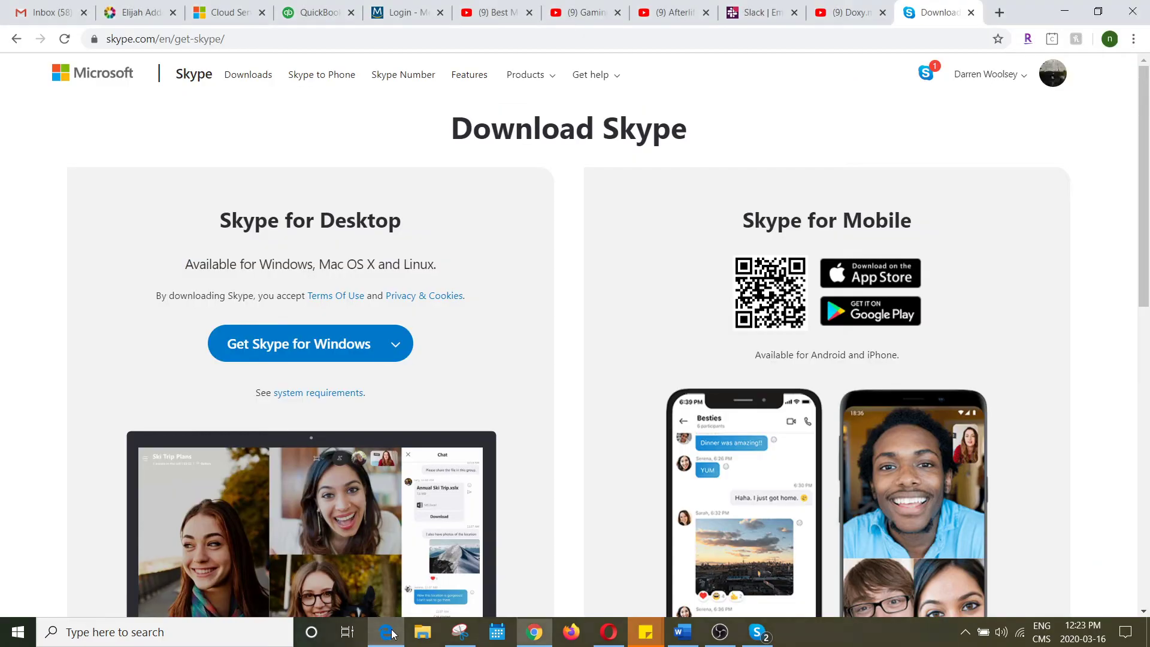
# - Return to the booking site in Edge and switch from the staff view to the client view
pyautogui.click(390, 633)
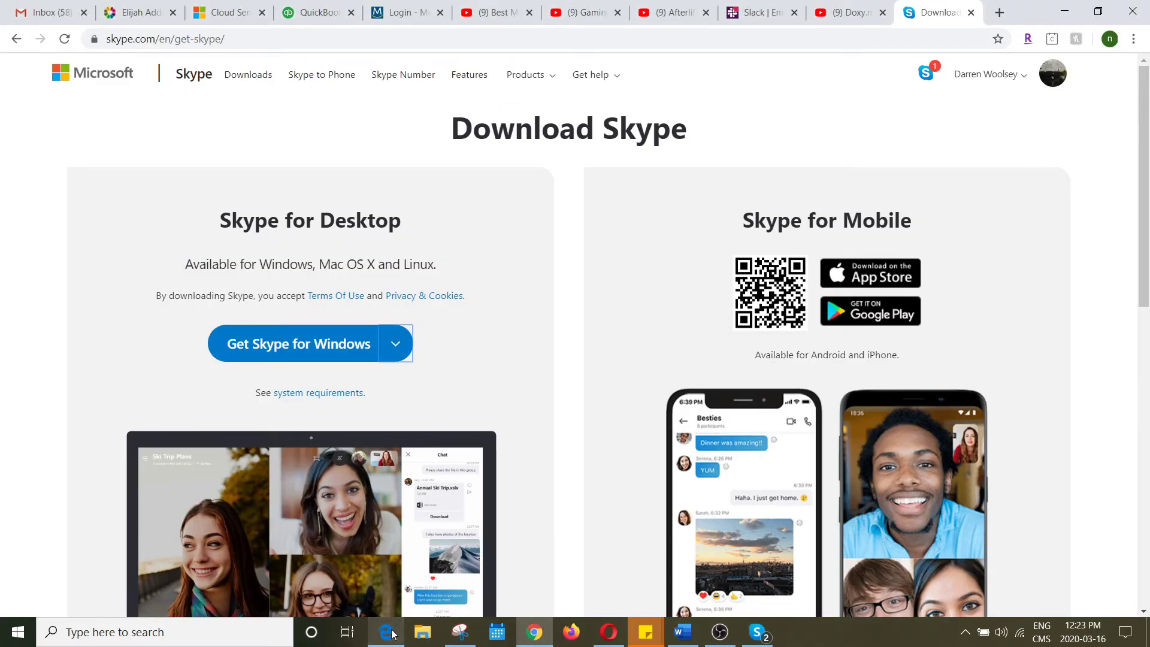
pyautogui.click(390, 634)
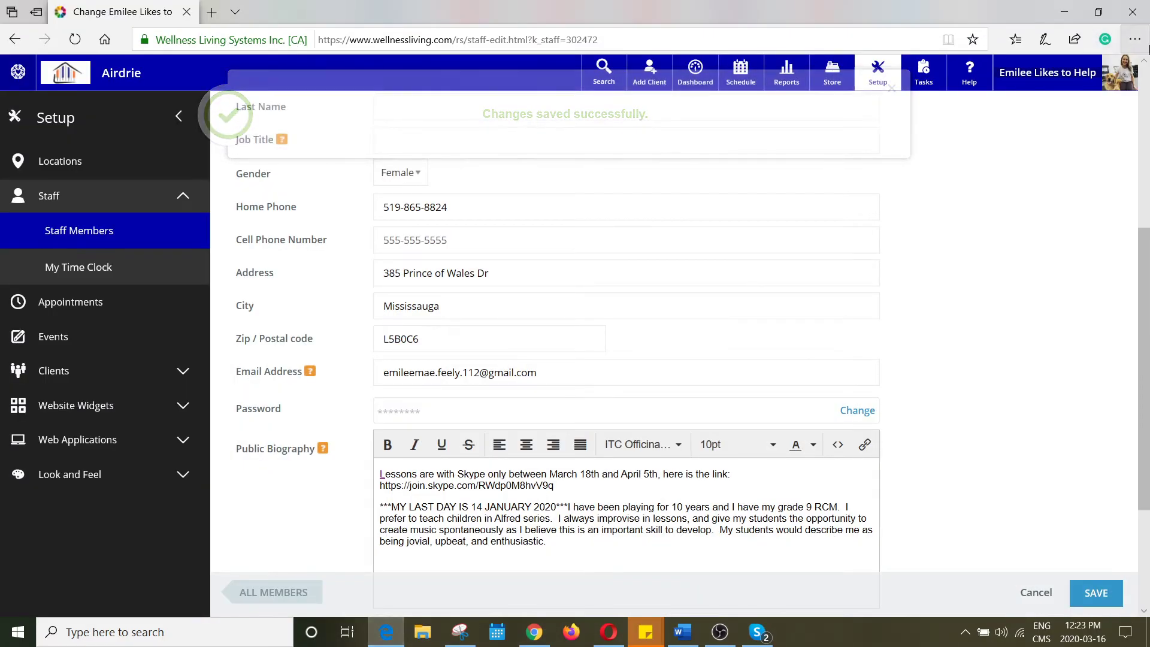
pyautogui.click(1076, 77)
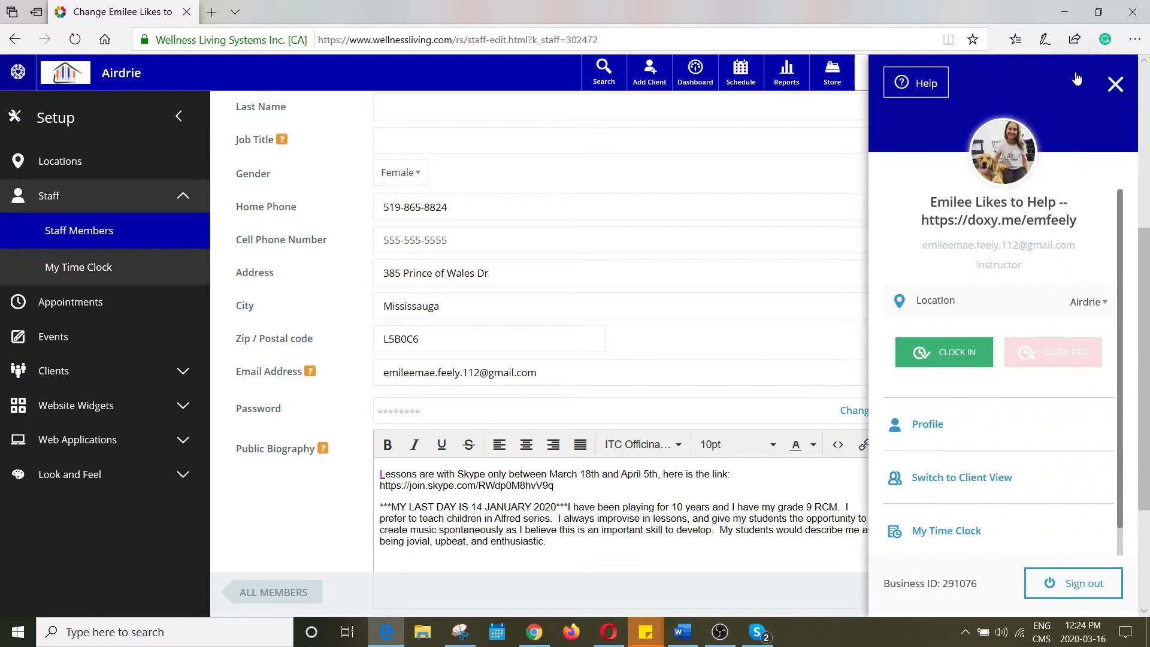
pyautogui.click(994, 480)
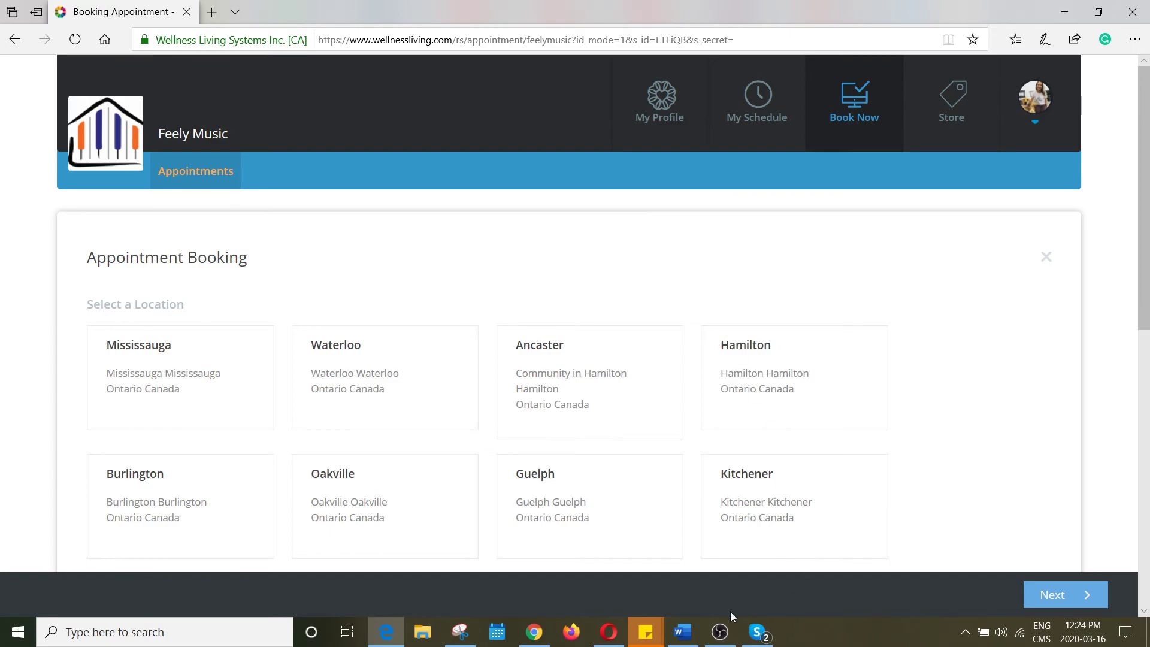
pyautogui.click(719, 631)
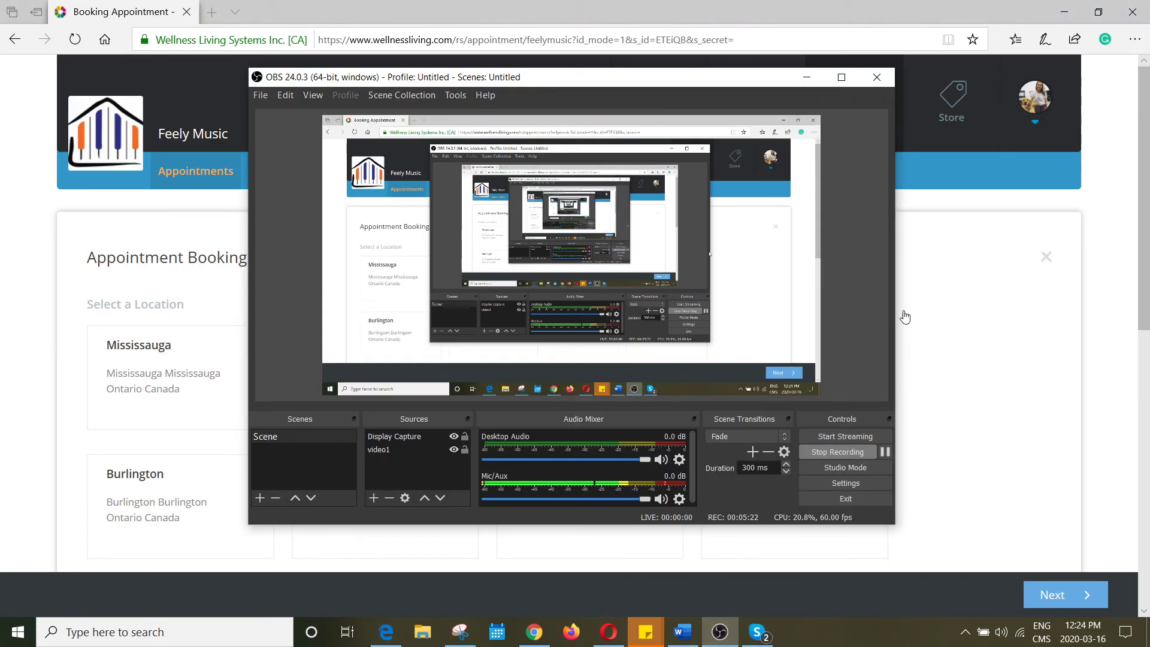
pyautogui.click(949, 309)
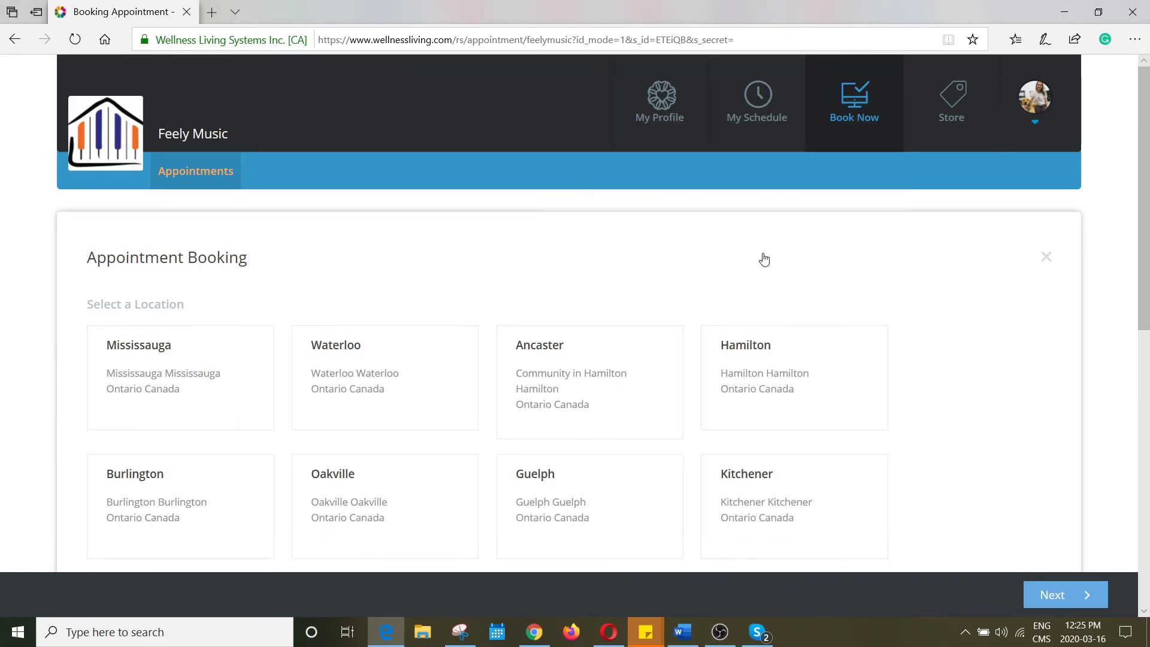
pyautogui.click(1043, 100)
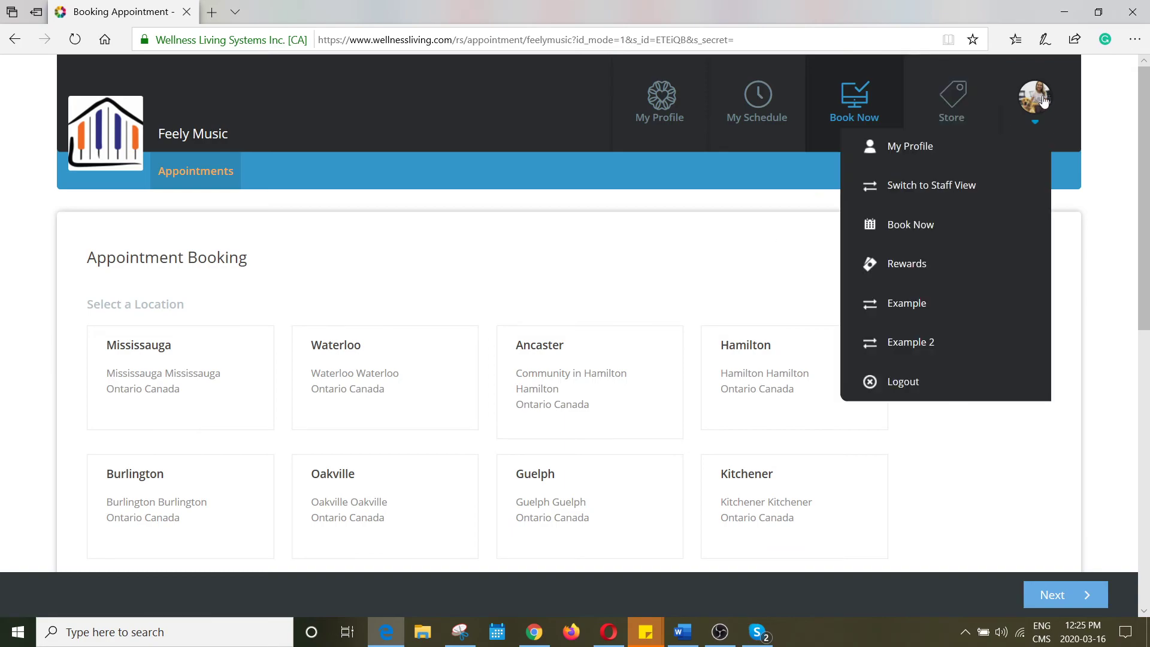
pyautogui.click(729, 222)
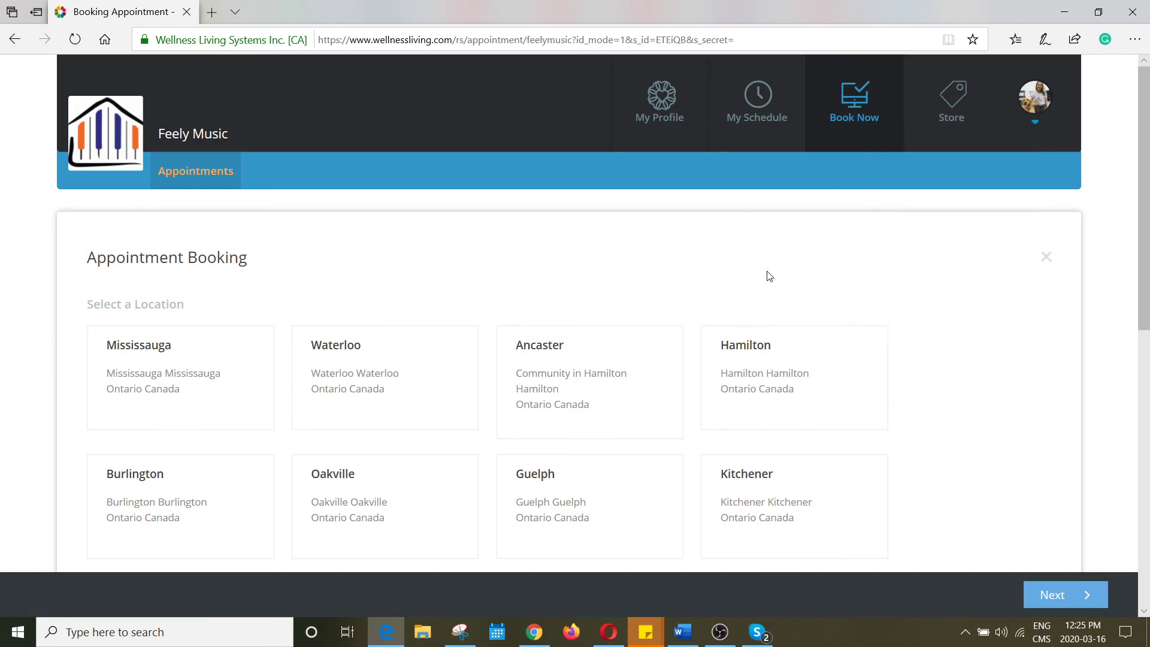